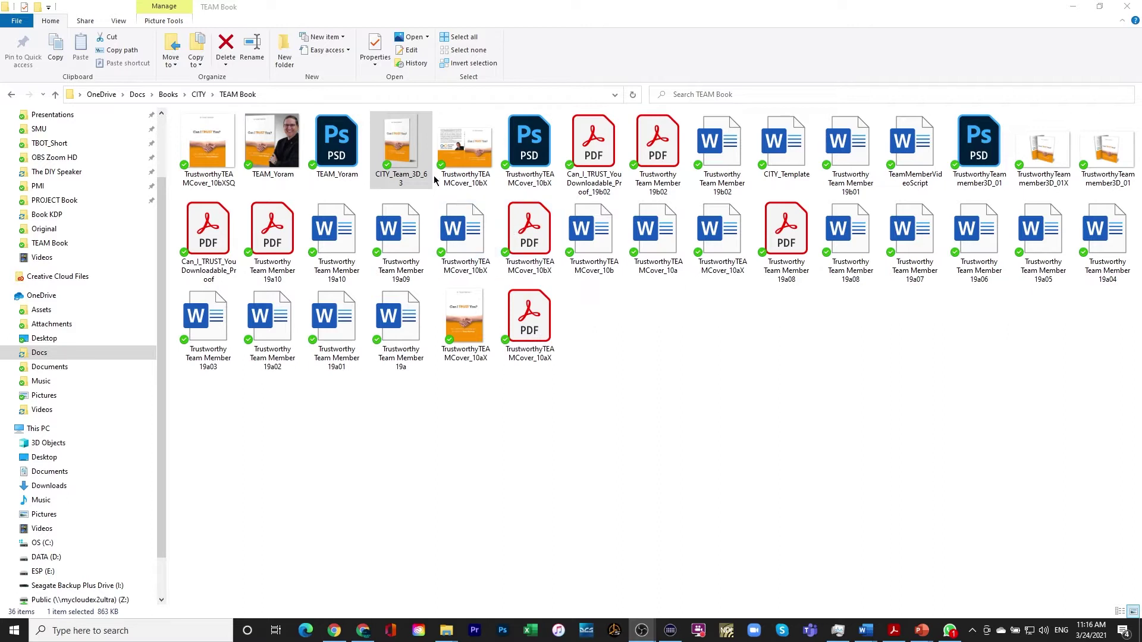
- Preview the CITY_Team_3D_63 cover image, then return to the CoverVault standing paperback mockup page
double_click(400, 154)
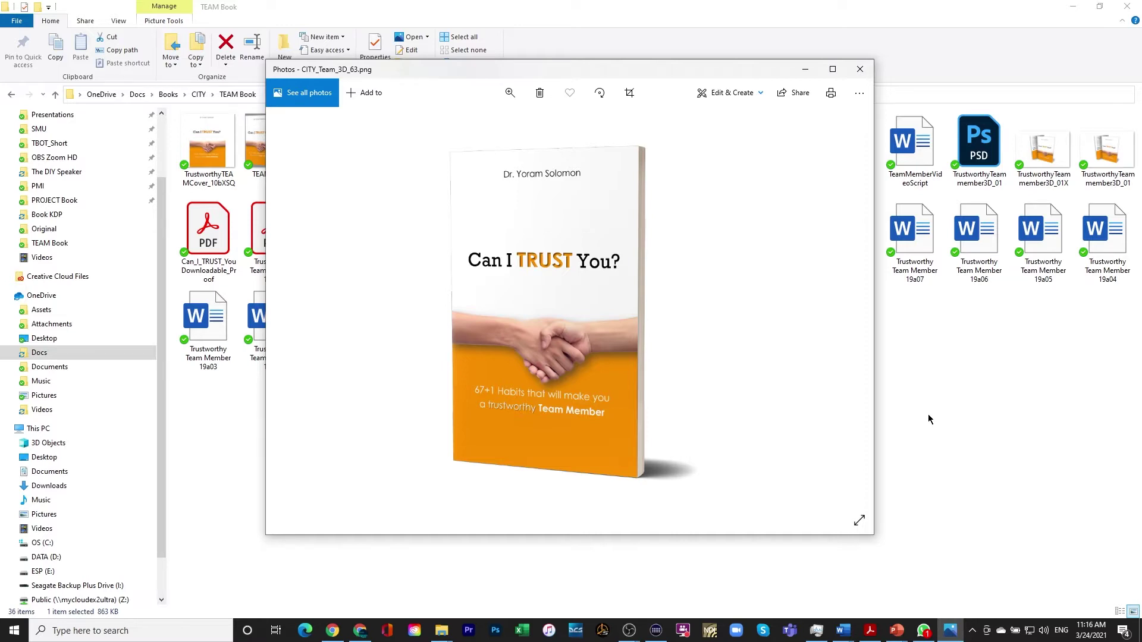
left_click(859, 71)
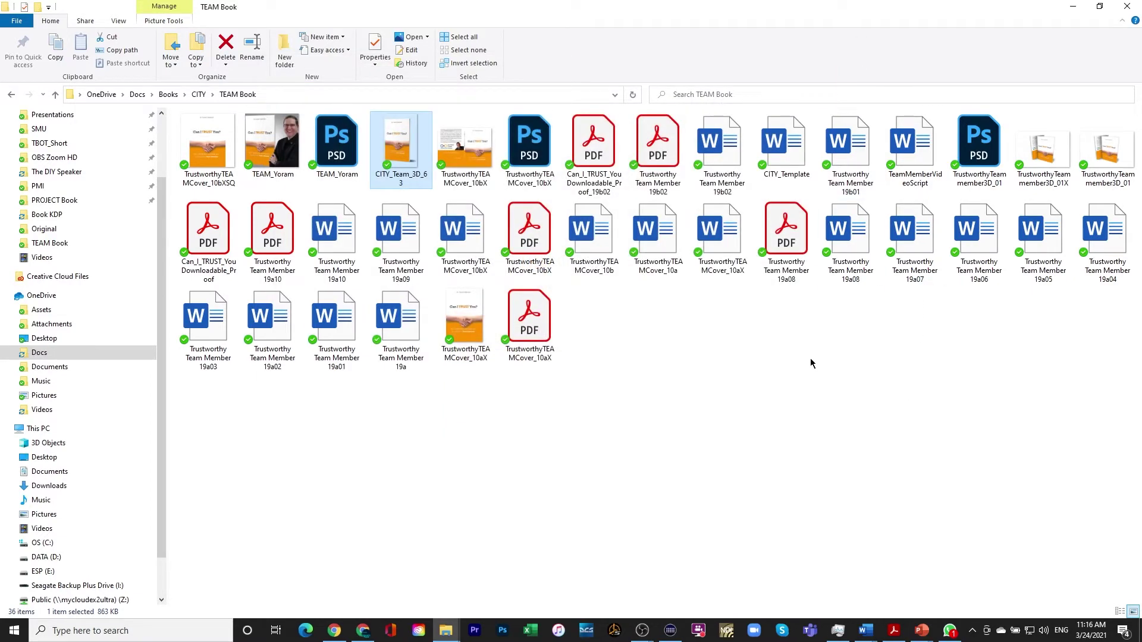
mouse_move(333, 630)
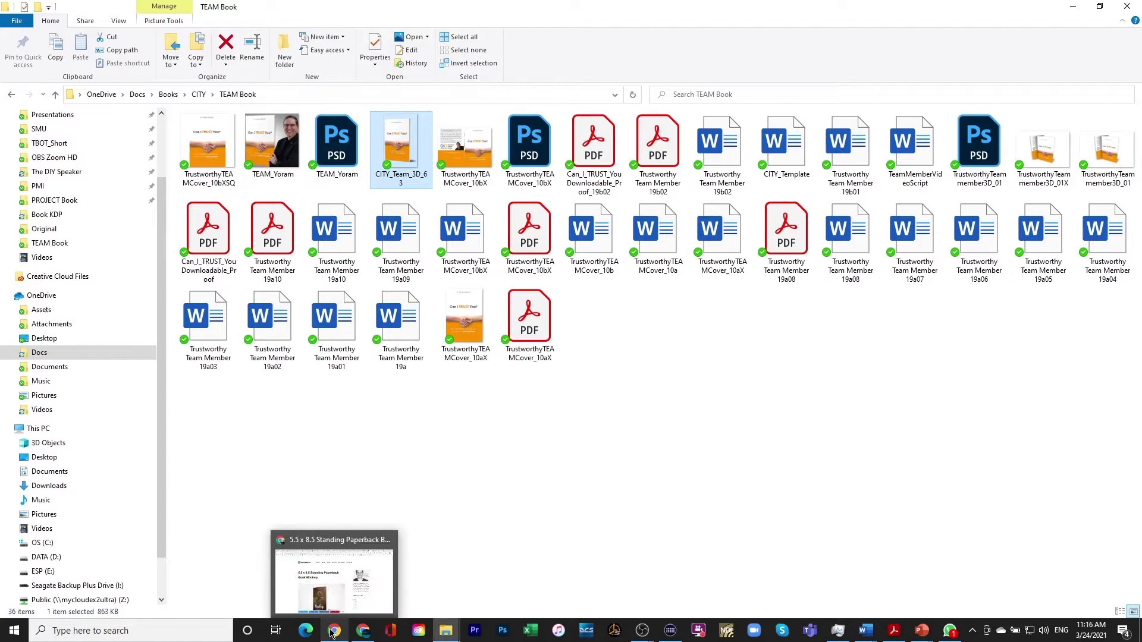
left_click(336, 580)
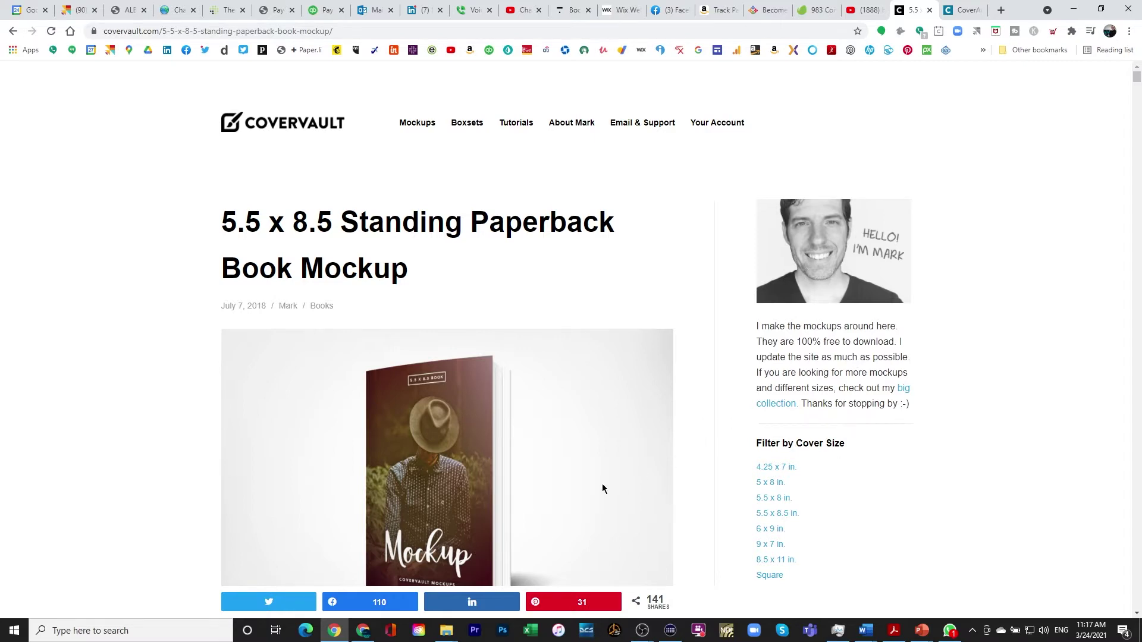
scroll(661, 452, "down", 5)
scroll(664, 454, "down", 1)
scroll(663, 454, "down", 2)
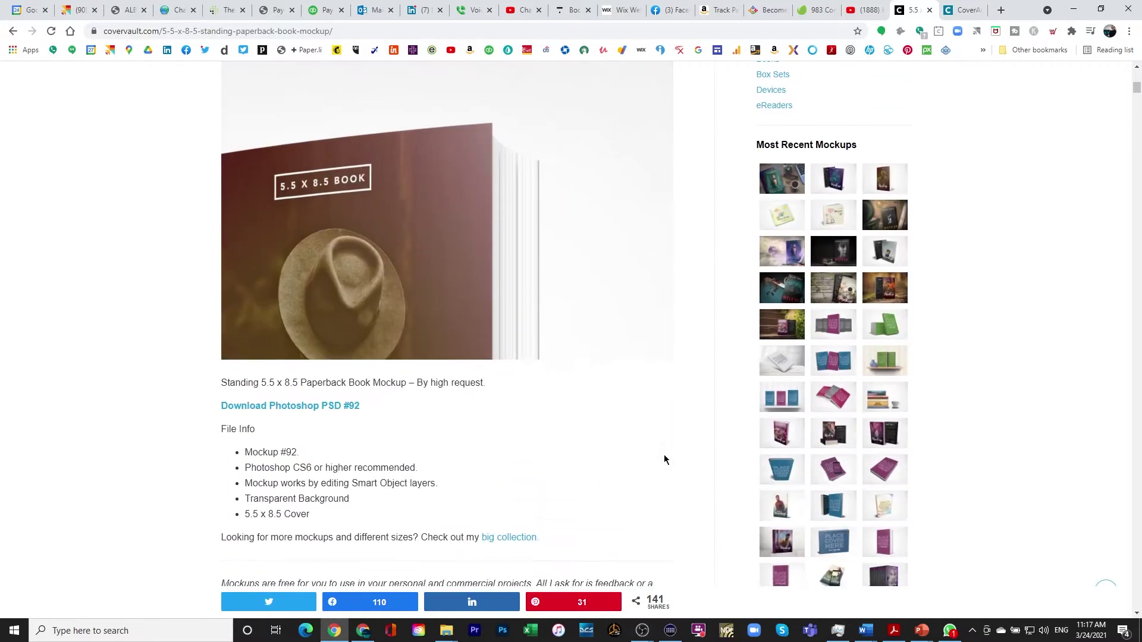
scroll(663, 454, "down", 2)
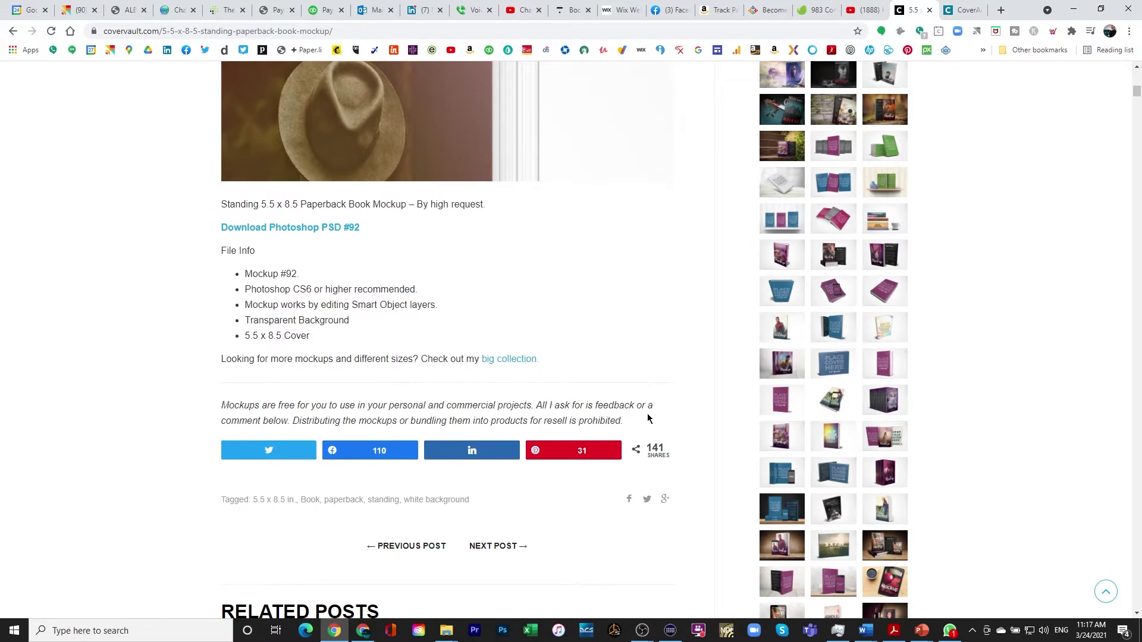
scroll(645, 526, "down", 1)
scroll(643, 529, "down", 3)
scroll(643, 528, "down", 2)
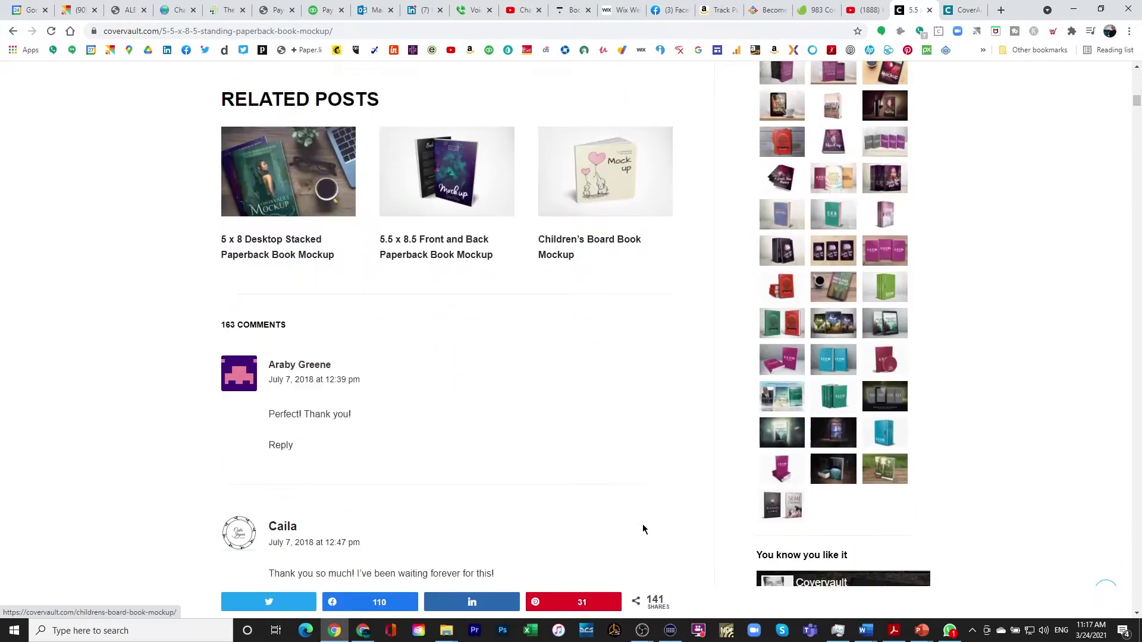
- Switch to the CoverActionPro 3.0 page and browse its product feature sections
left_click(961, 13)
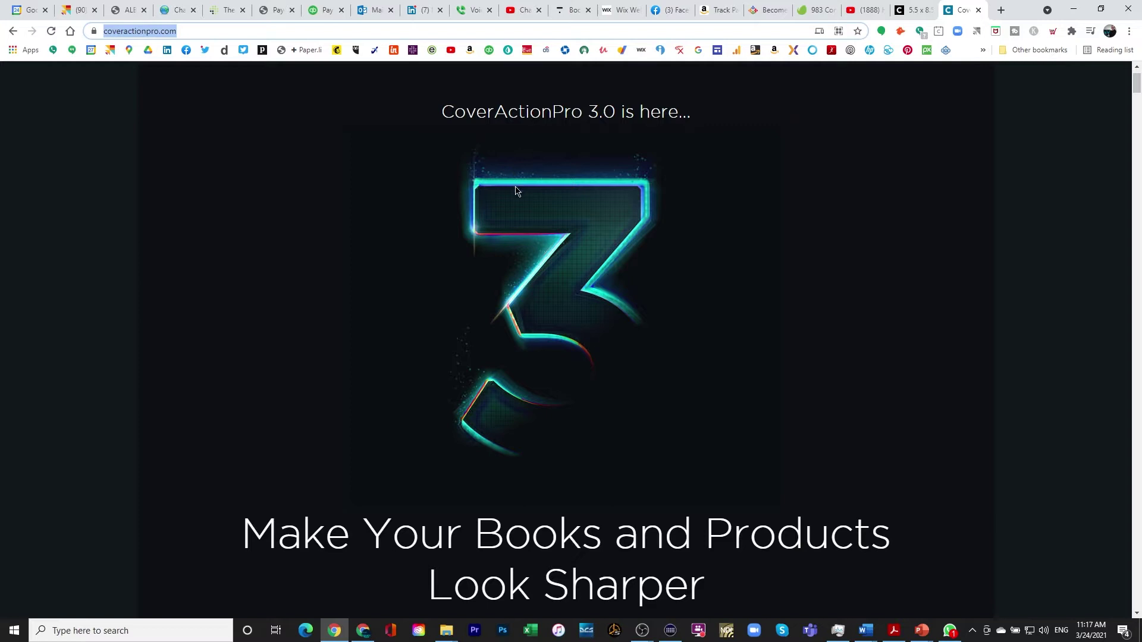
scroll(363, 361, "down", 3)
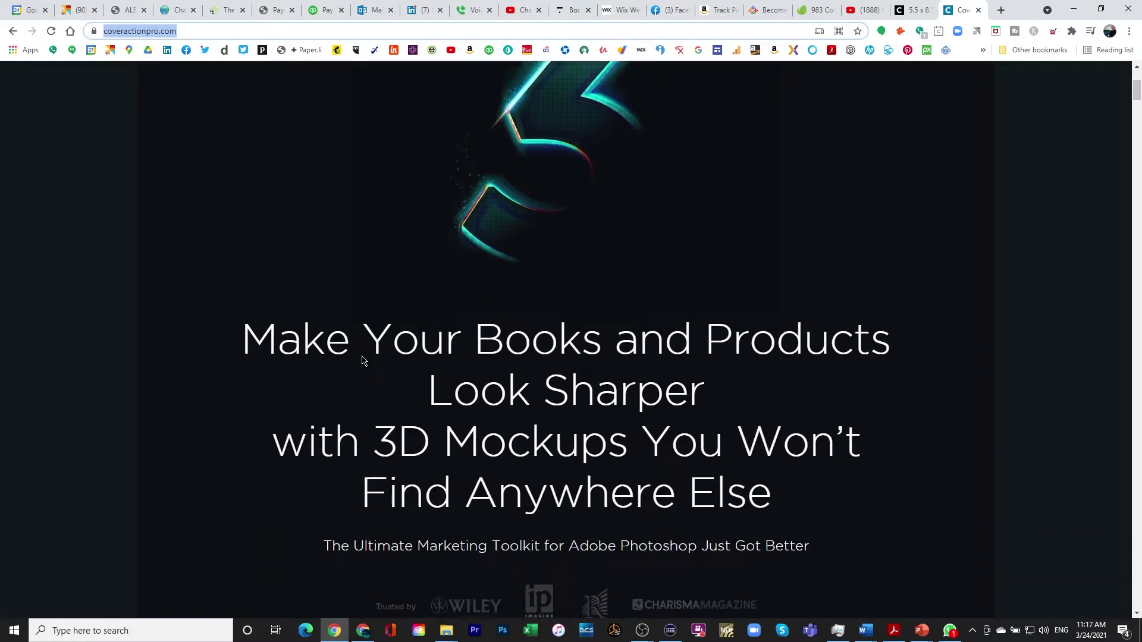
scroll(364, 361, "down", 3)
scroll(361, 357, "down", 1)
scroll(360, 356, "down", 3)
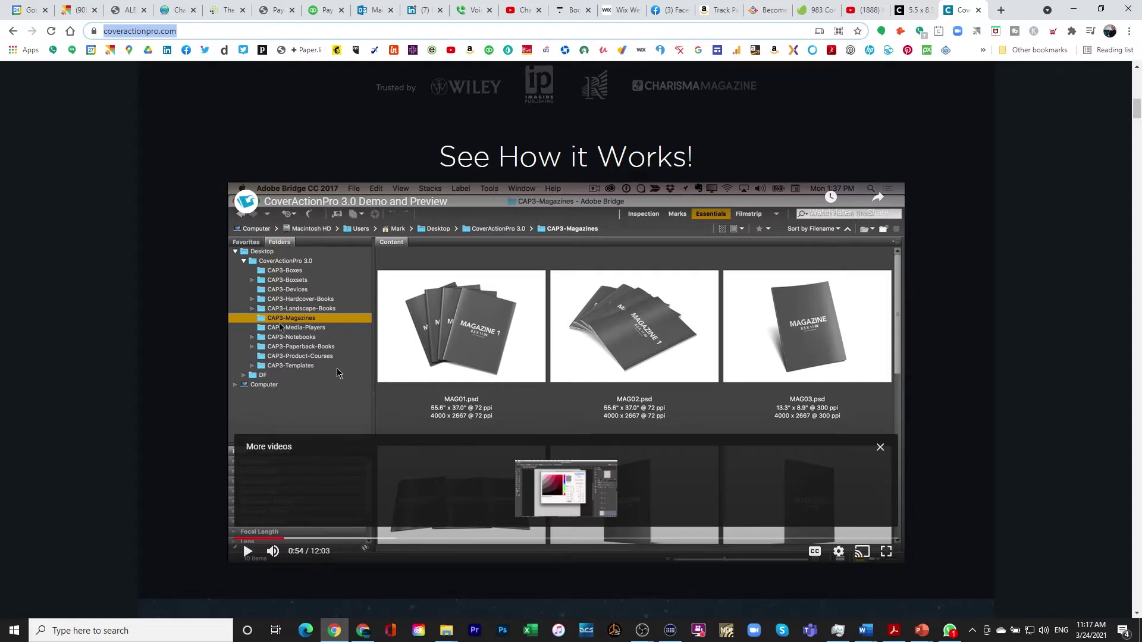
scroll(349, 387, "down", 3)
scroll(349, 387, "down", 1)
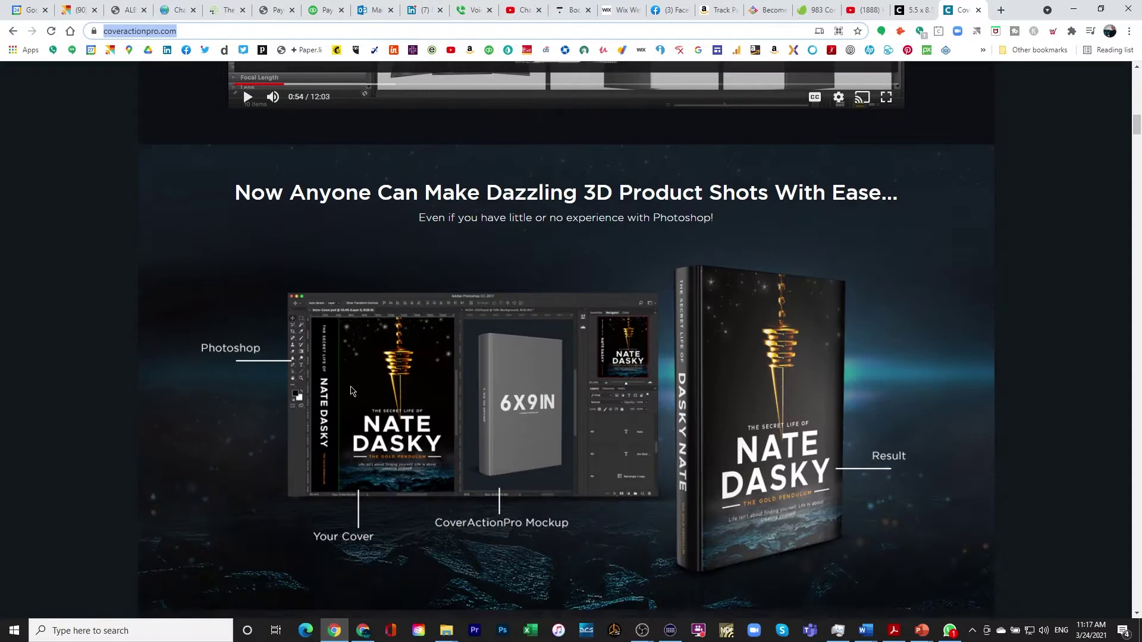
scroll(352, 392, "down", 1)
scroll(352, 391, "down", 3)
scroll(352, 391, "down", 2)
scroll(351, 391, "down", 2)
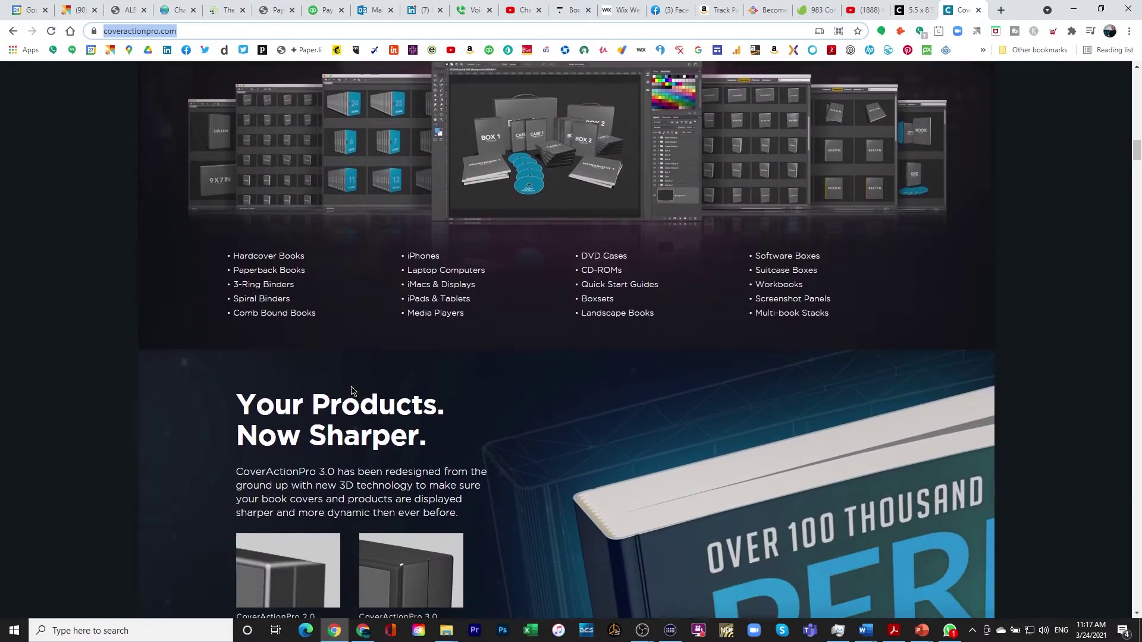
scroll(351, 391, "down", 3)
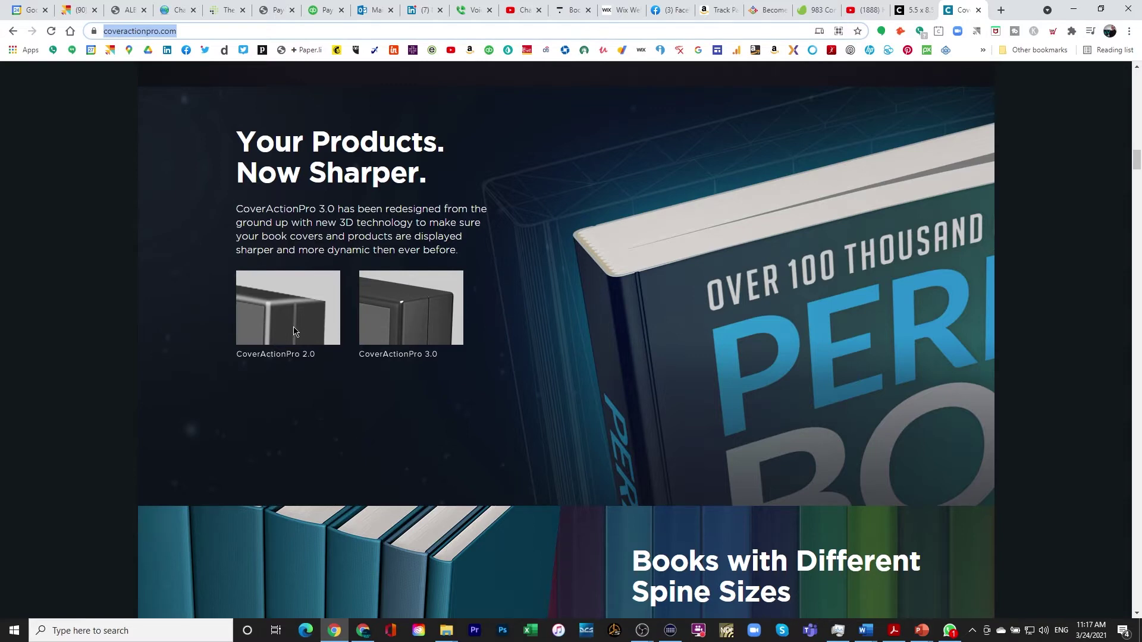
- Go back to the CoverVault standing paperback page and open the 5 x 8 multi paperback mockup
left_click(913, 11)
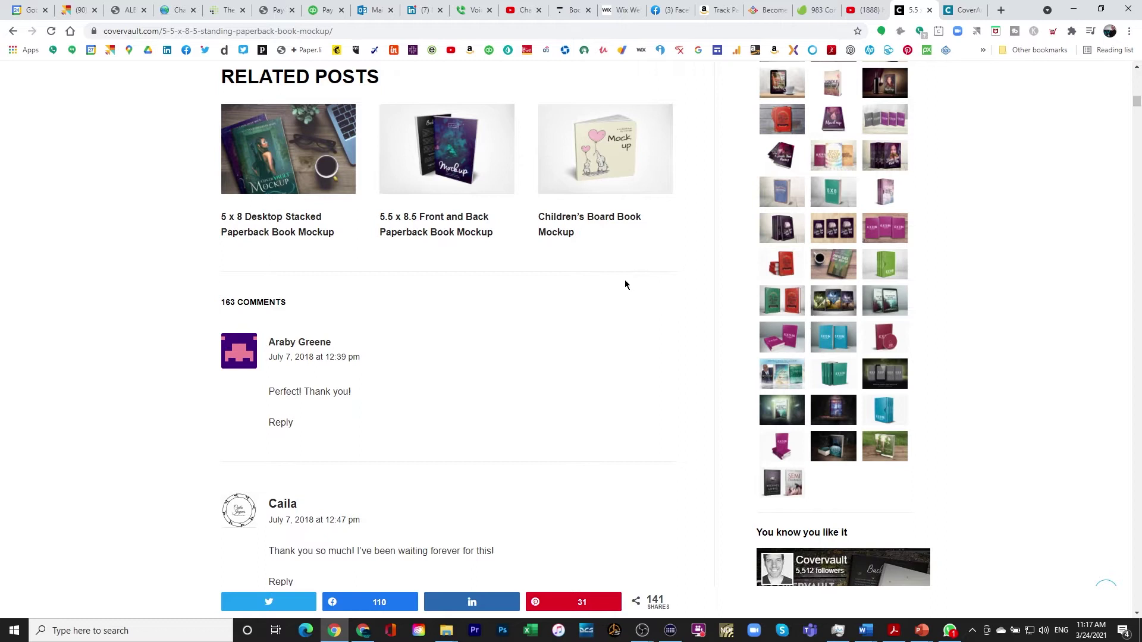
scroll(597, 292, "up", 1)
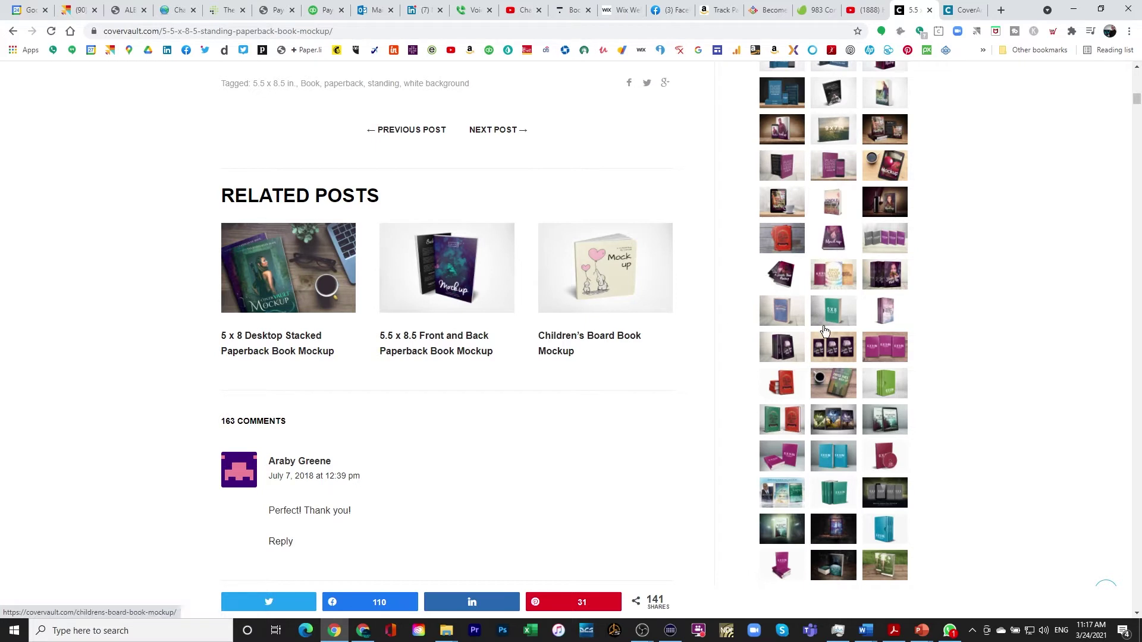
left_click(887, 249)
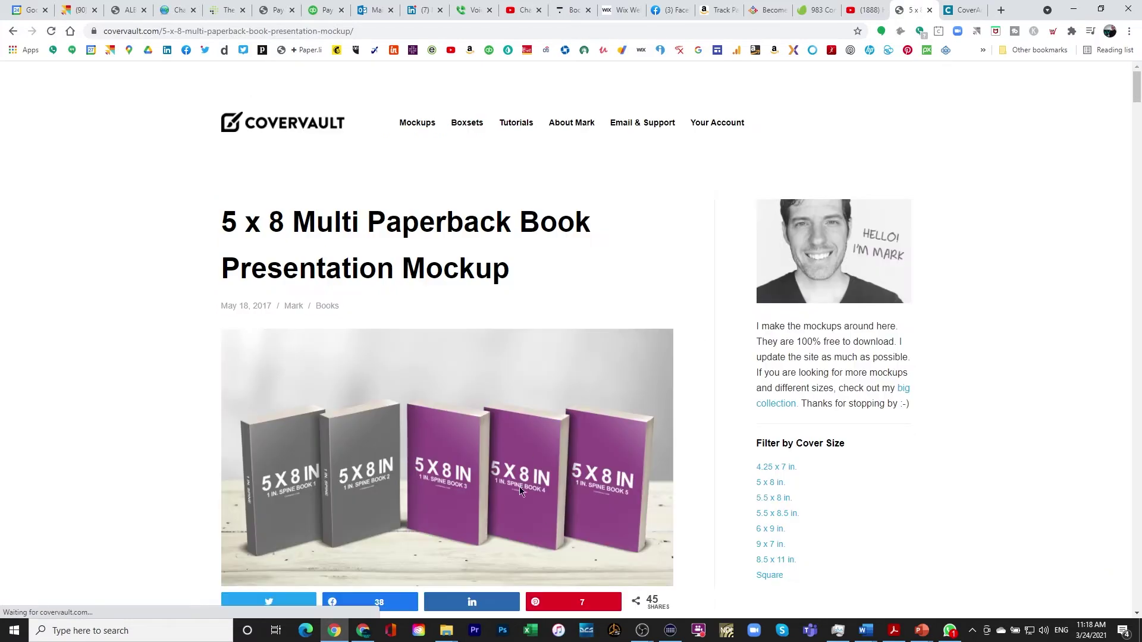
scroll(476, 496, "down", 1)
scroll(441, 469, "down", 1)
scroll(508, 440, "down", 2)
scroll(508, 443, "down", 1)
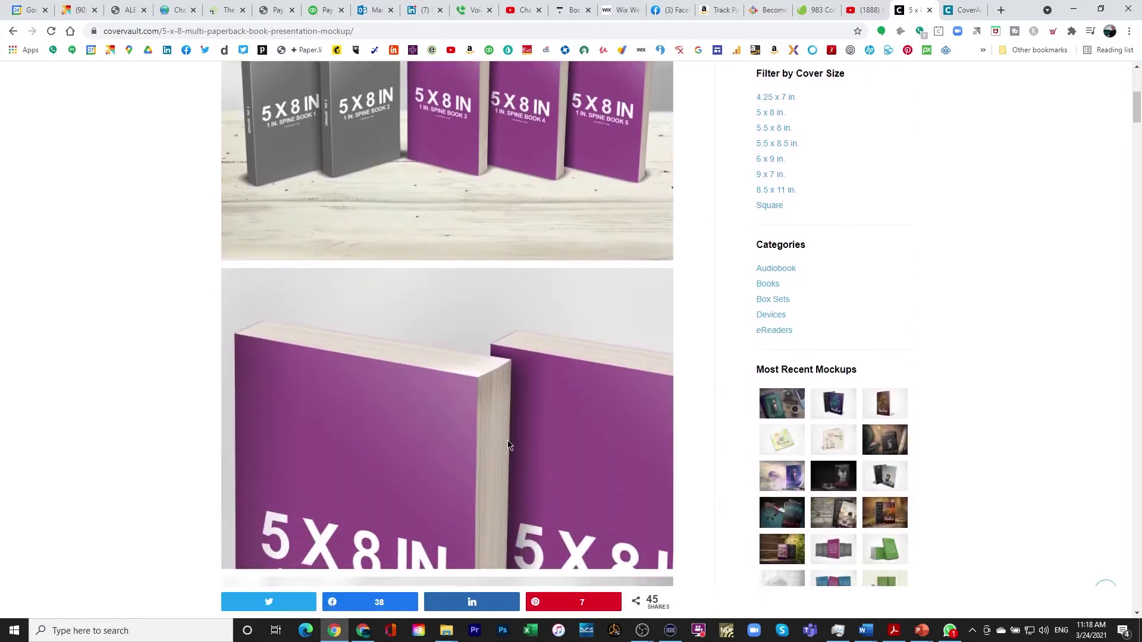
scroll(449, 244, "down", 1)
scroll(483, 355, "down", 3)
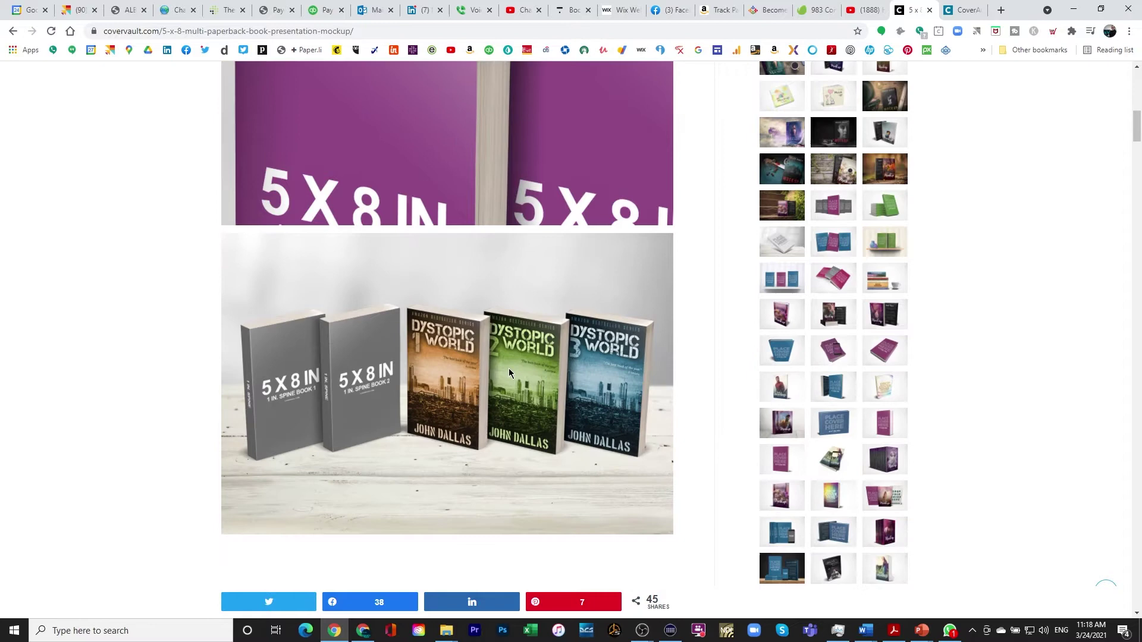
scroll(648, 410, "up", 3)
scroll(648, 409, "up", 2)
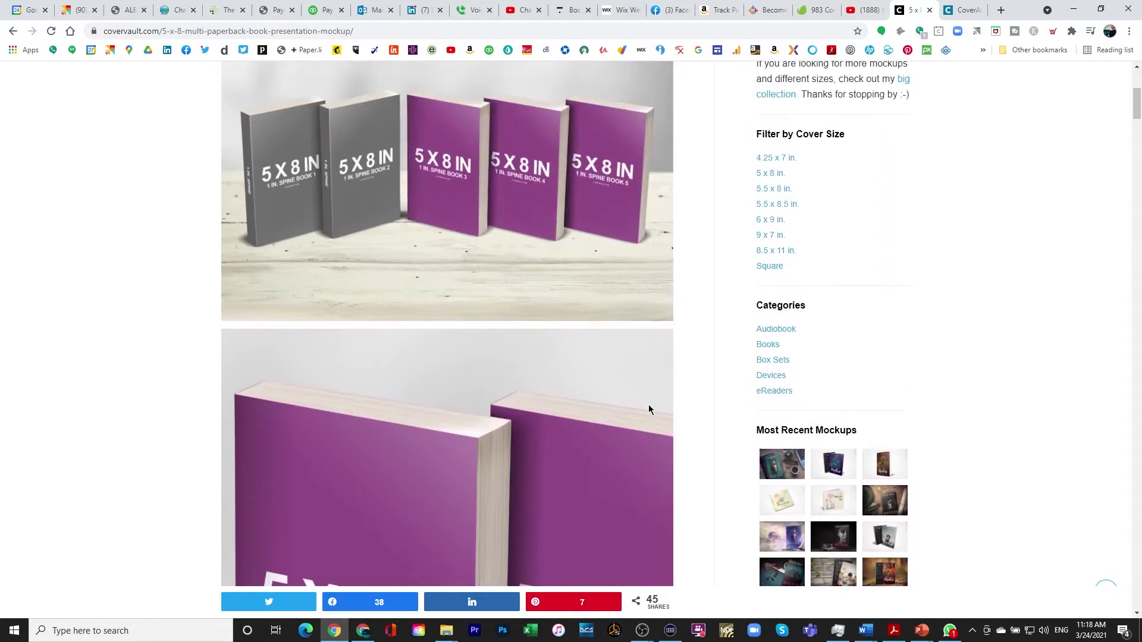
scroll(649, 409, "up", 1)
scroll(649, 404, "up", 1)
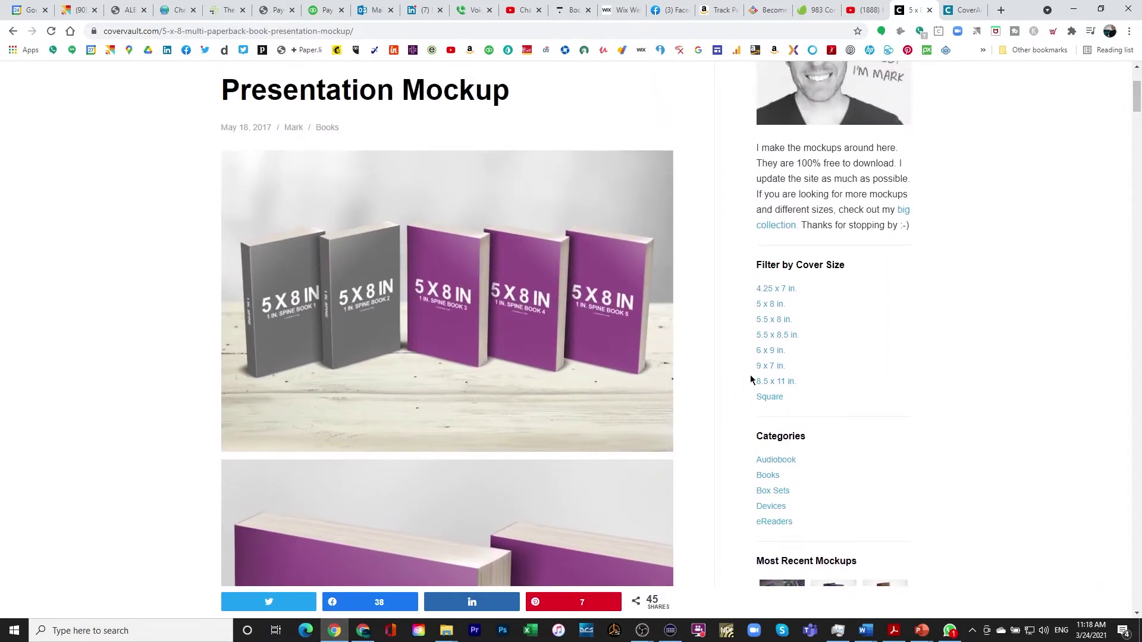
- Filter to 5.5 x 8.5 in. mockups, read the 5.5 x 8 in. Paperback Mockup page, then preview folder windows
left_click(771, 336)
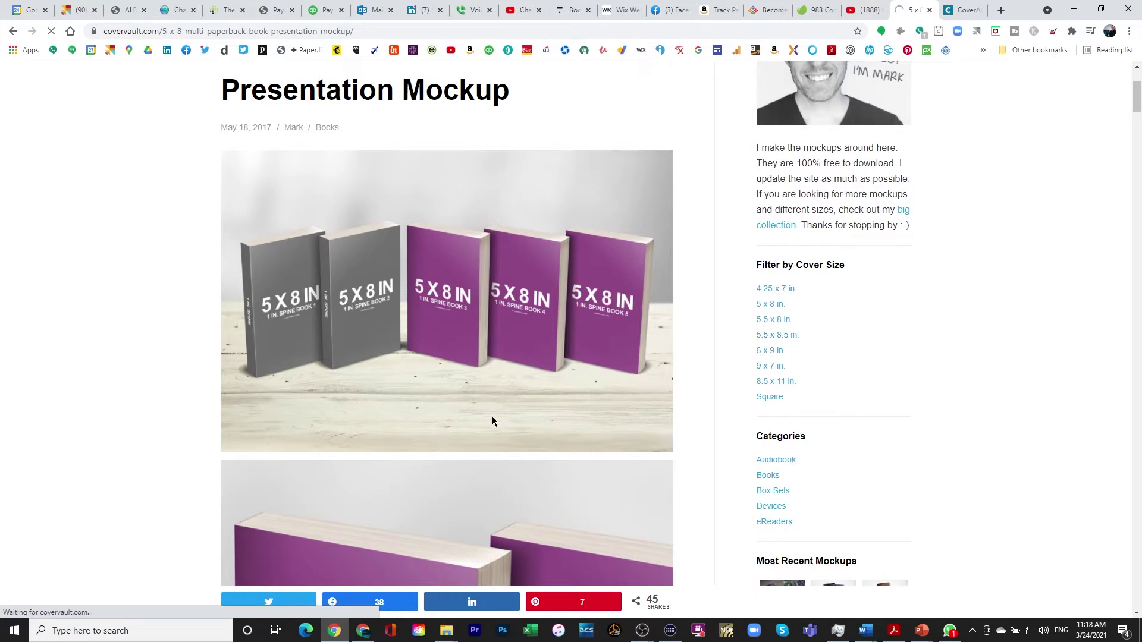
scroll(492, 417, "down", 3)
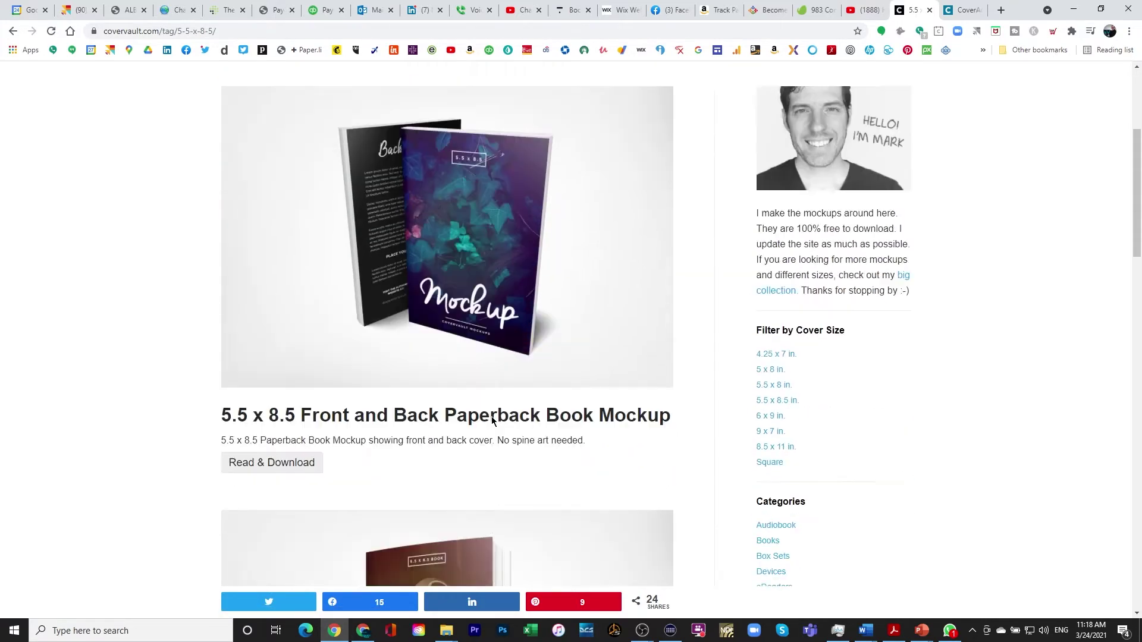
scroll(492, 417, "down", 2)
scroll(492, 416, "down", 3)
scroll(492, 417, "down", 3)
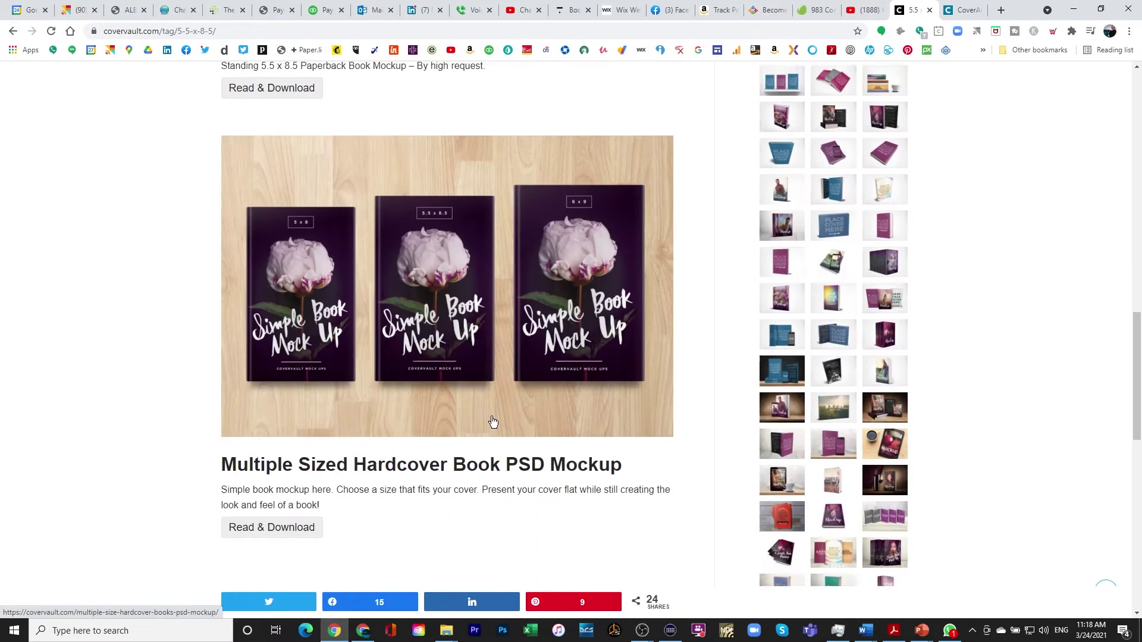
scroll(492, 421, "down", 3)
scroll(491, 421, "down", 2)
scroll(491, 421, "up", 3)
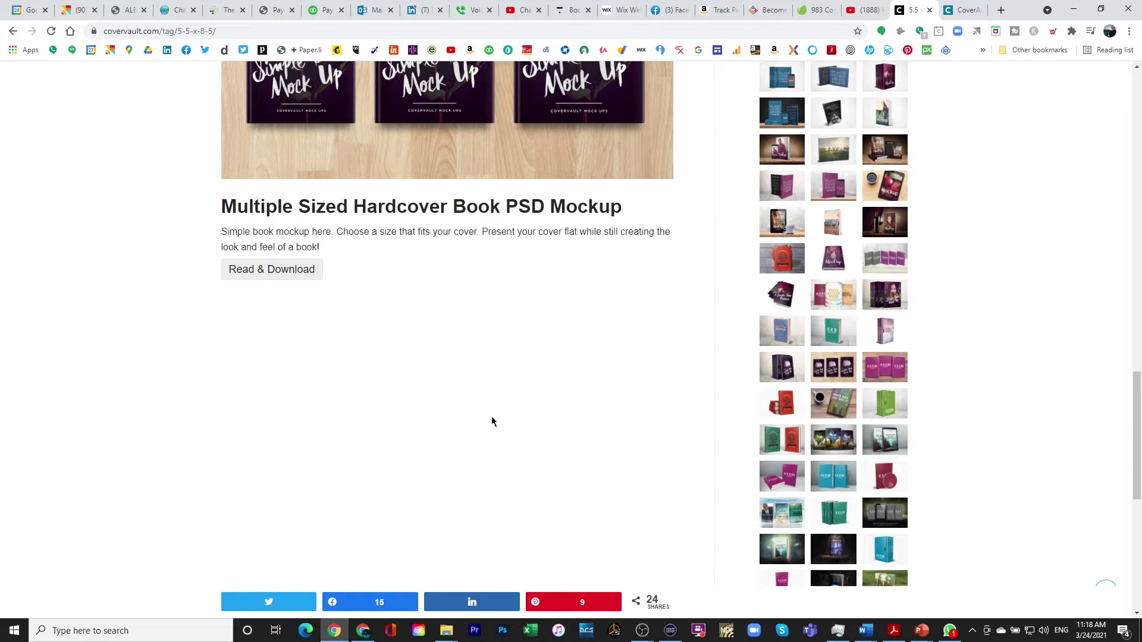
scroll(492, 421, "up", 2)
scroll(492, 421, "up", 1)
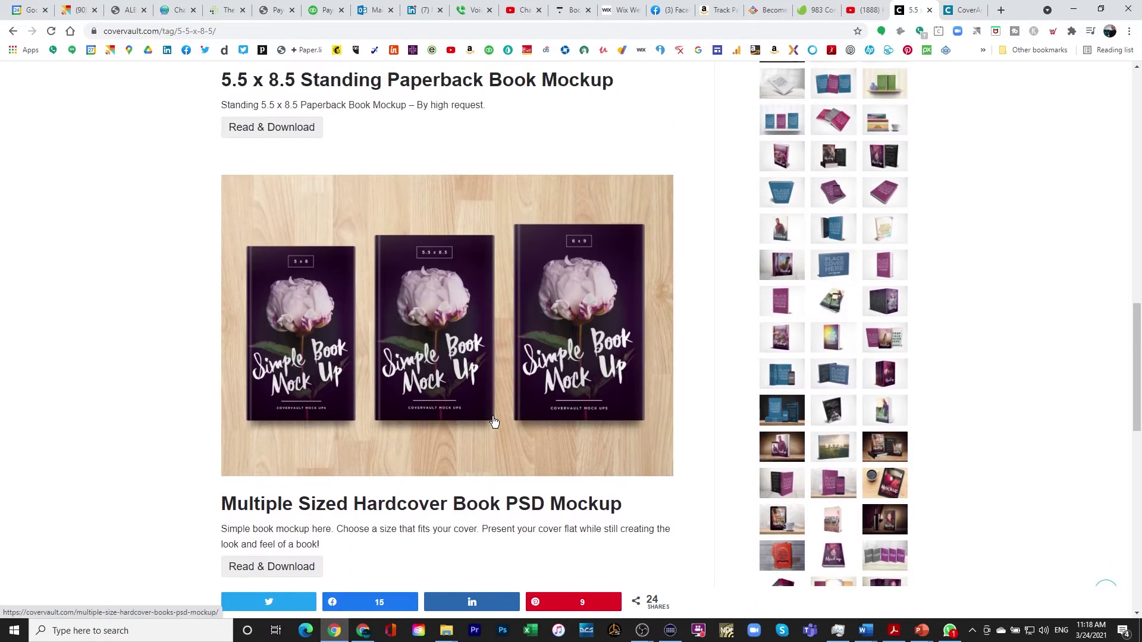
left_click(783, 306)
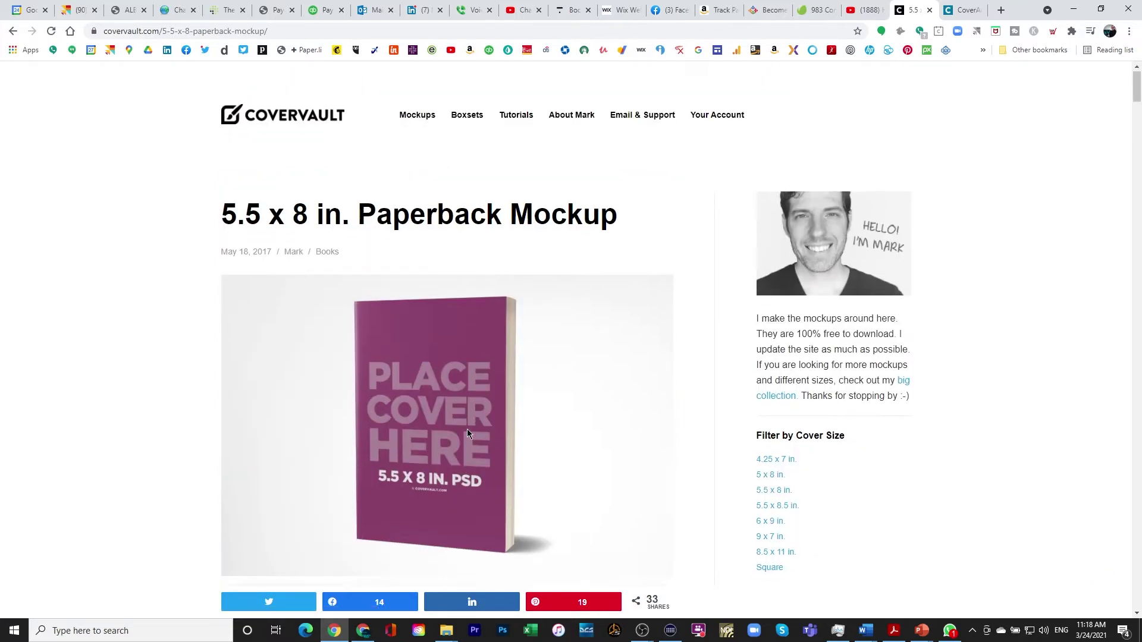
scroll(467, 432, "down", 2)
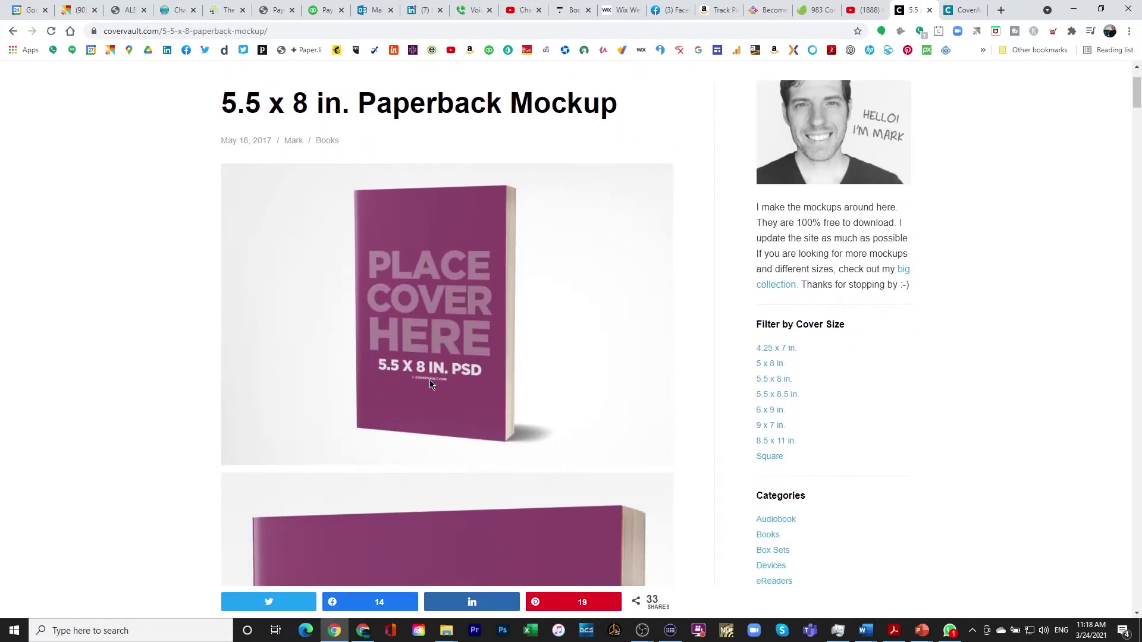
scroll(429, 380, "down", 4)
scroll(429, 380, "down", 3)
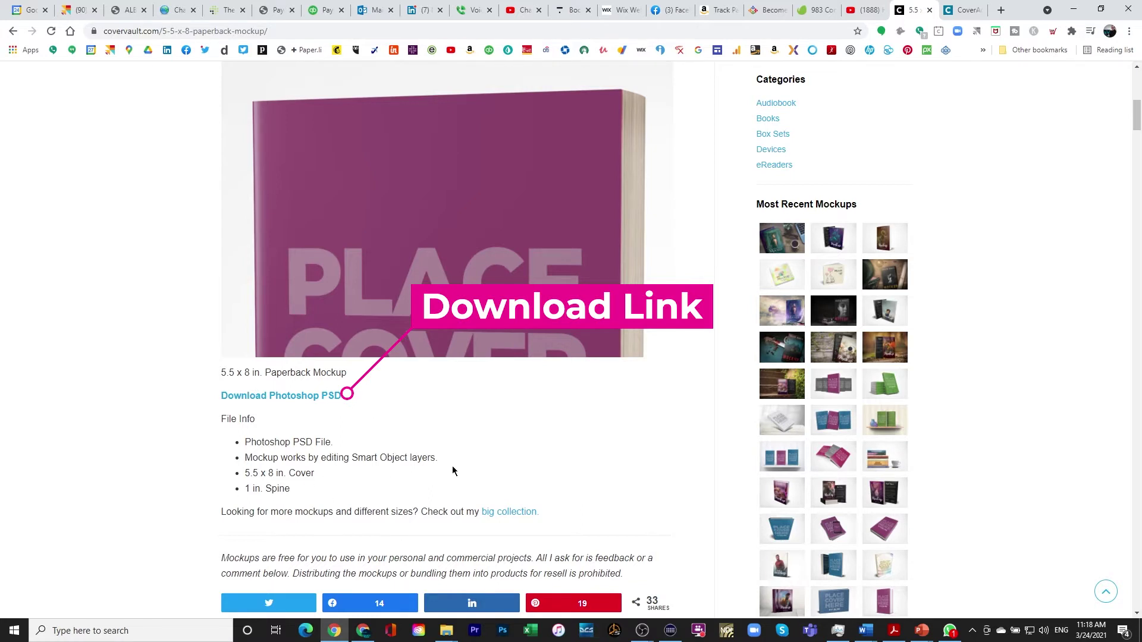
scroll(493, 469, "down", 1)
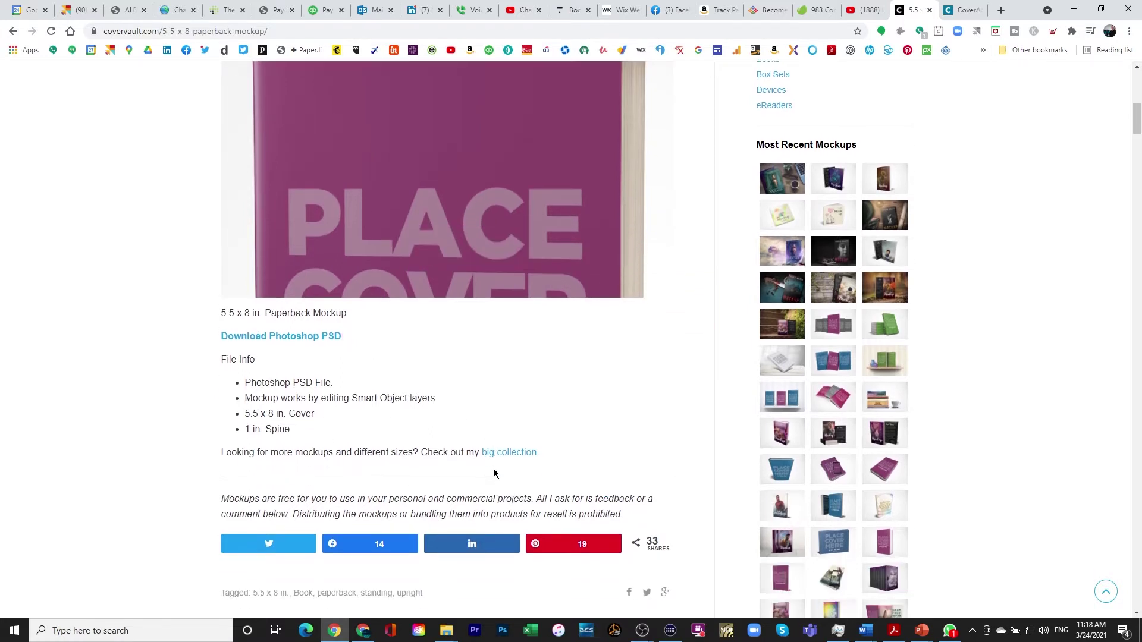
scroll(493, 471, "down", 2)
scroll(607, 492, "down", 3)
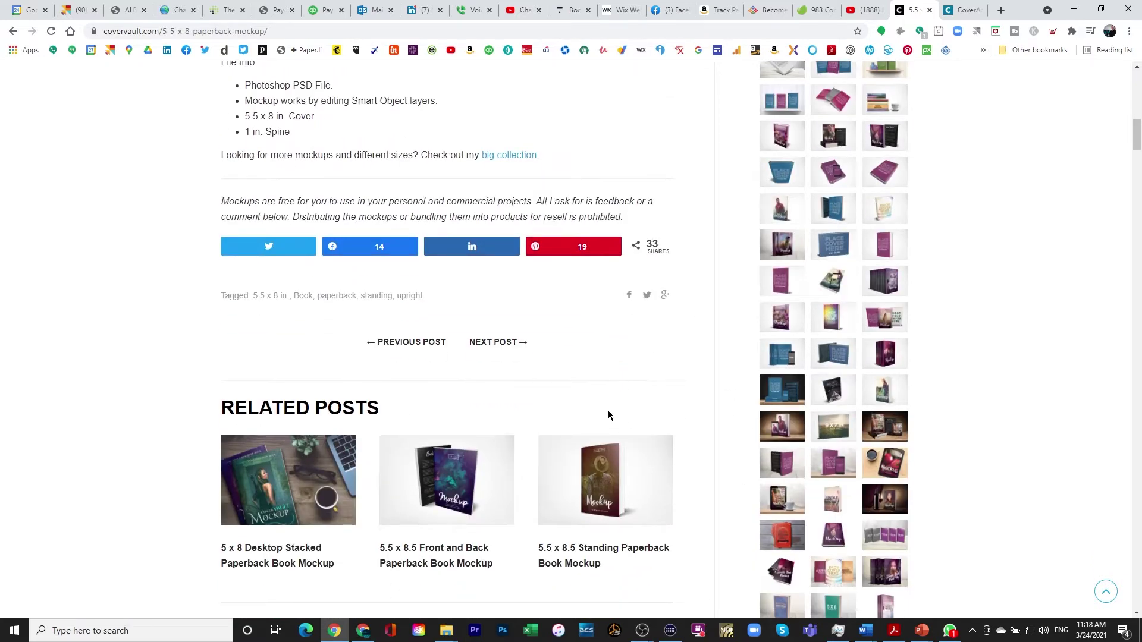
left_click(449, 635)
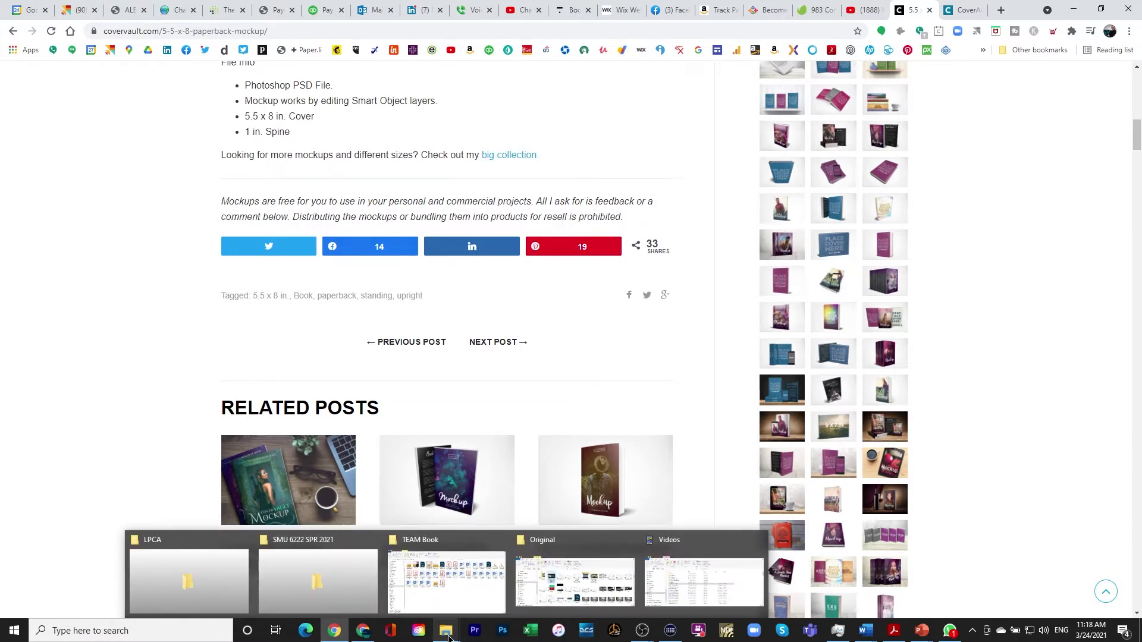
- From the TEAM Book window, go up to Books and open the 063 Paperback Small Spine mockup
left_click(466, 603)
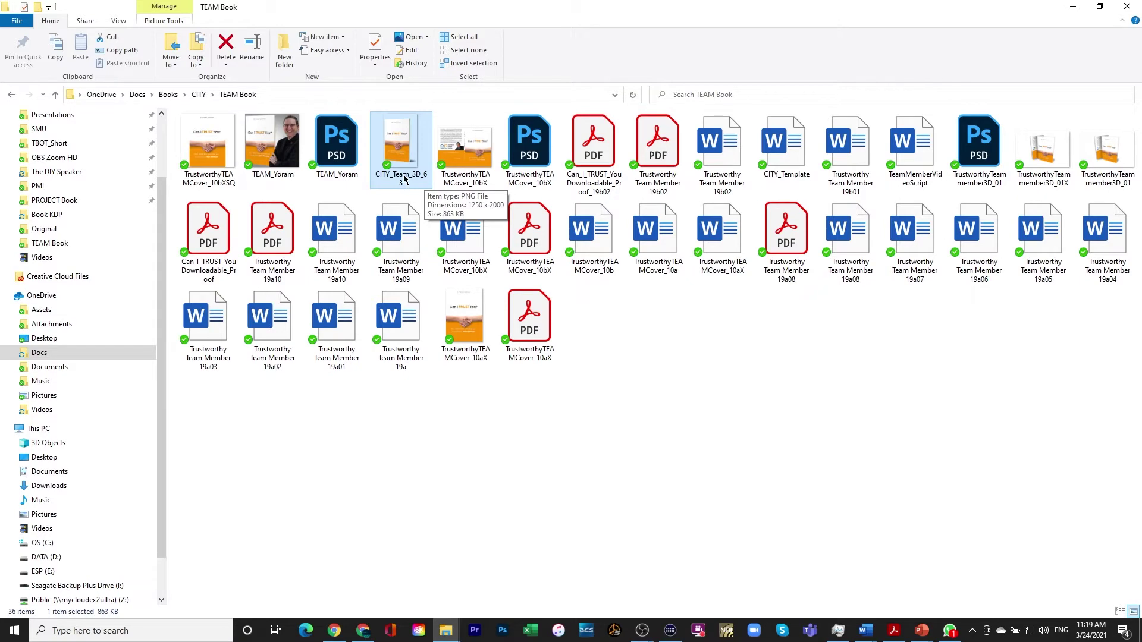
left_click(166, 96)
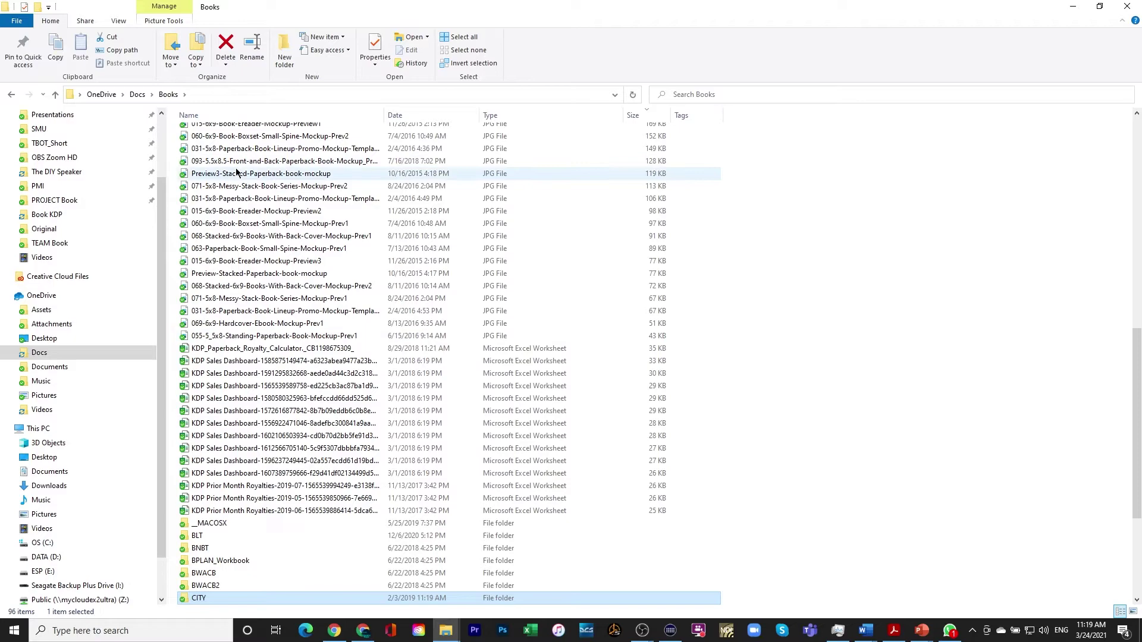
scroll(271, 384, "up", 2)
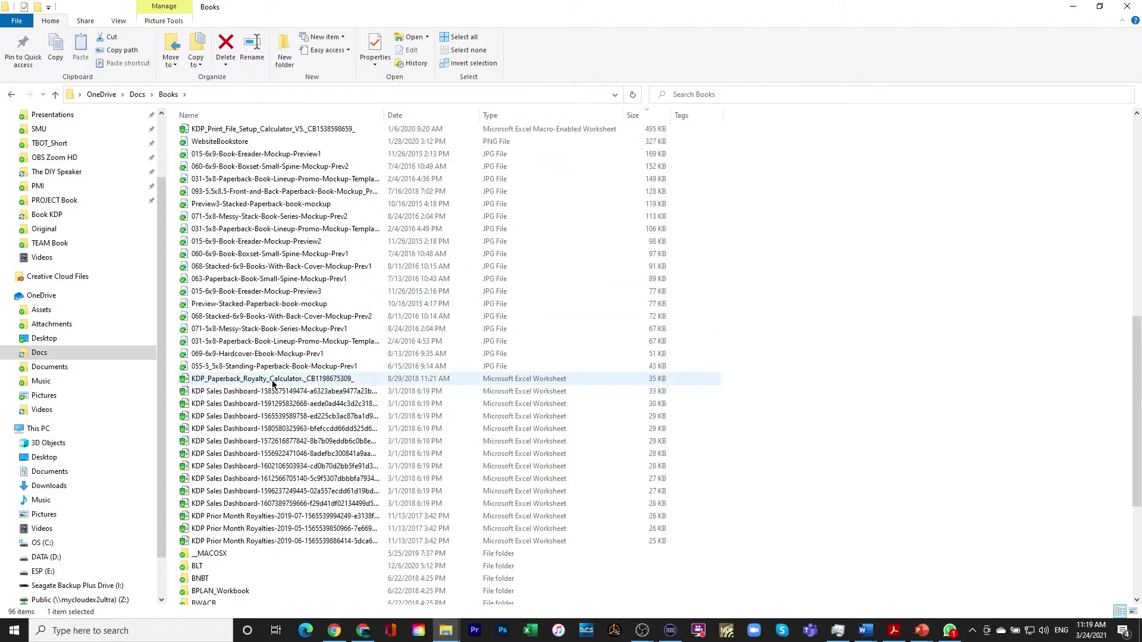
scroll(272, 384, "up", 3)
scroll(272, 383, "up", 4)
scroll(272, 384, "up", 5)
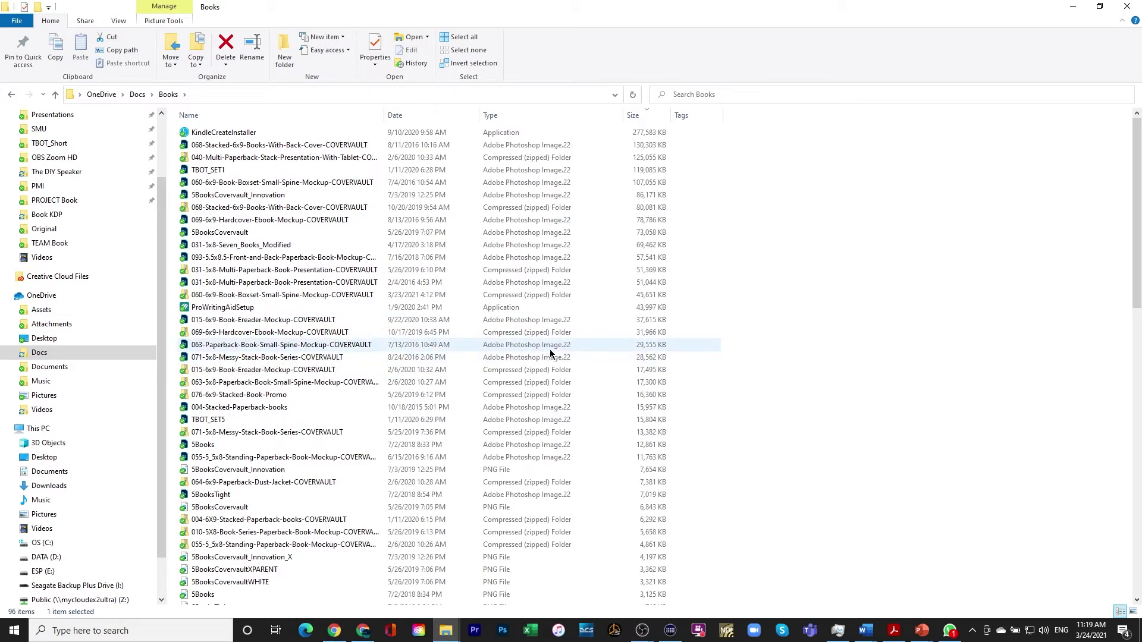
left_click(243, 348)
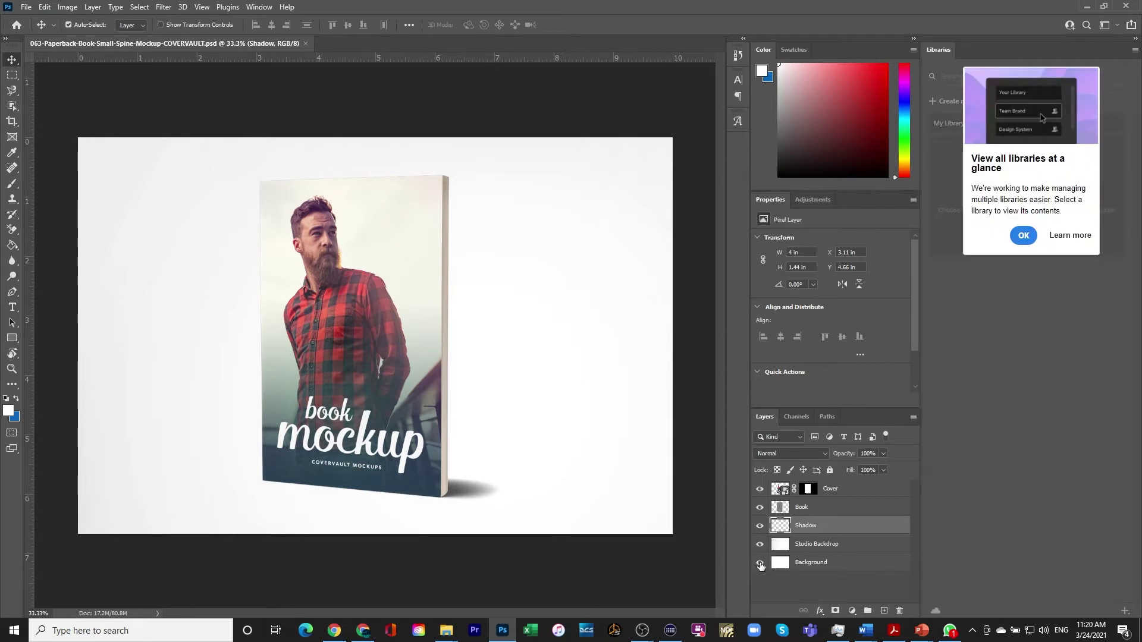
- Toggle Background, Studio Backdrop and Book layer visibility, ending with both backdrop layers hidden
left_click(760, 563)
left_click(760, 544)
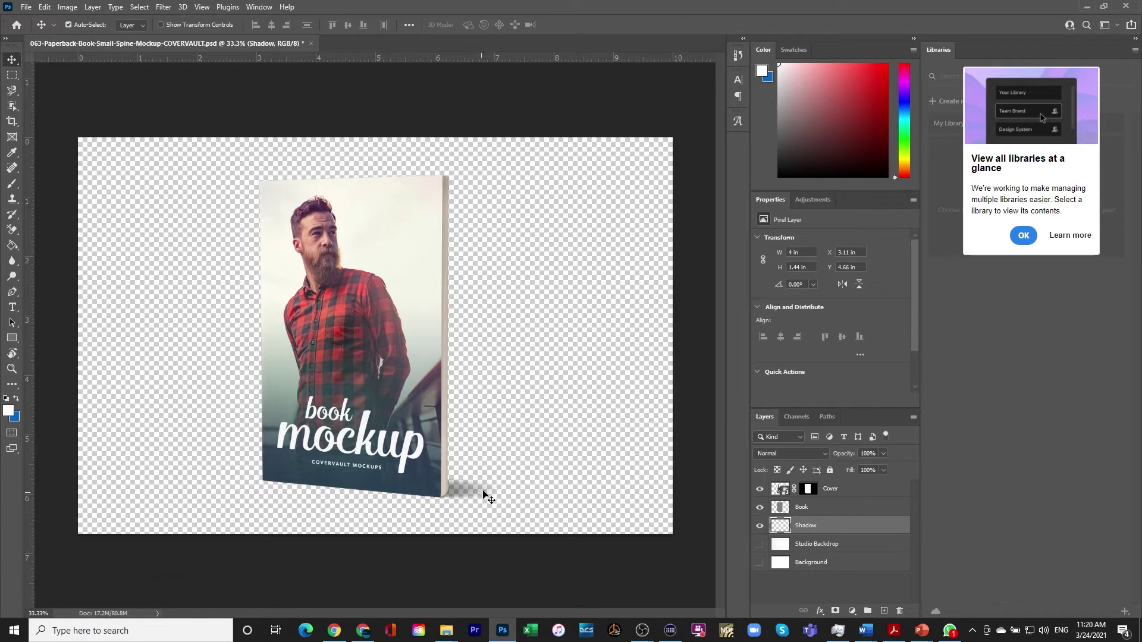
left_click(760, 544)
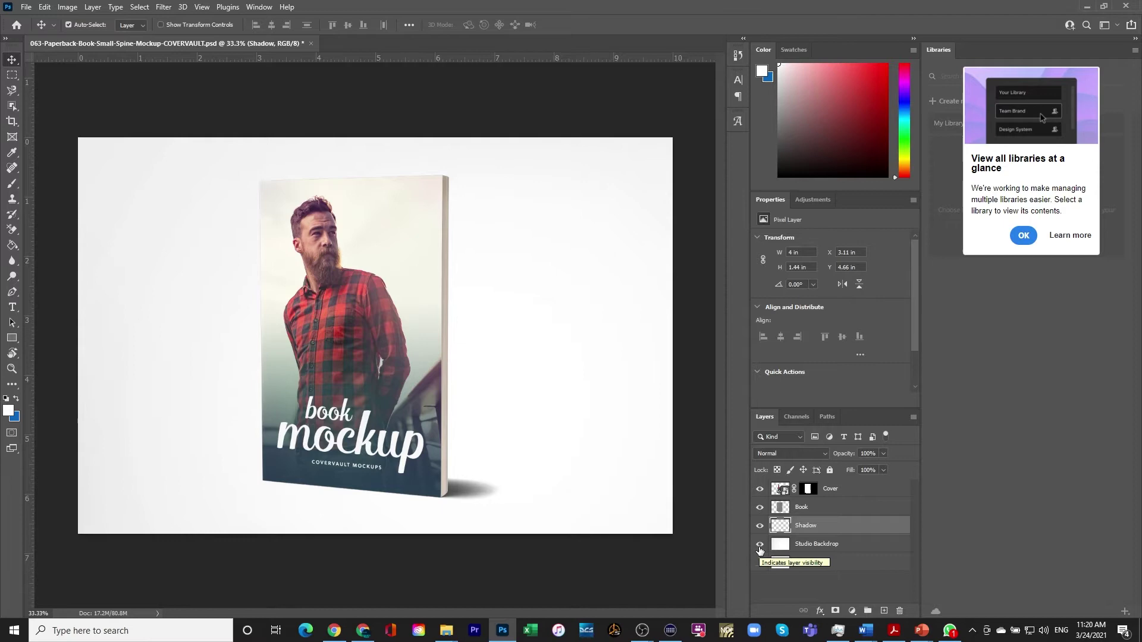
left_click(760, 544)
left_click(759, 563)
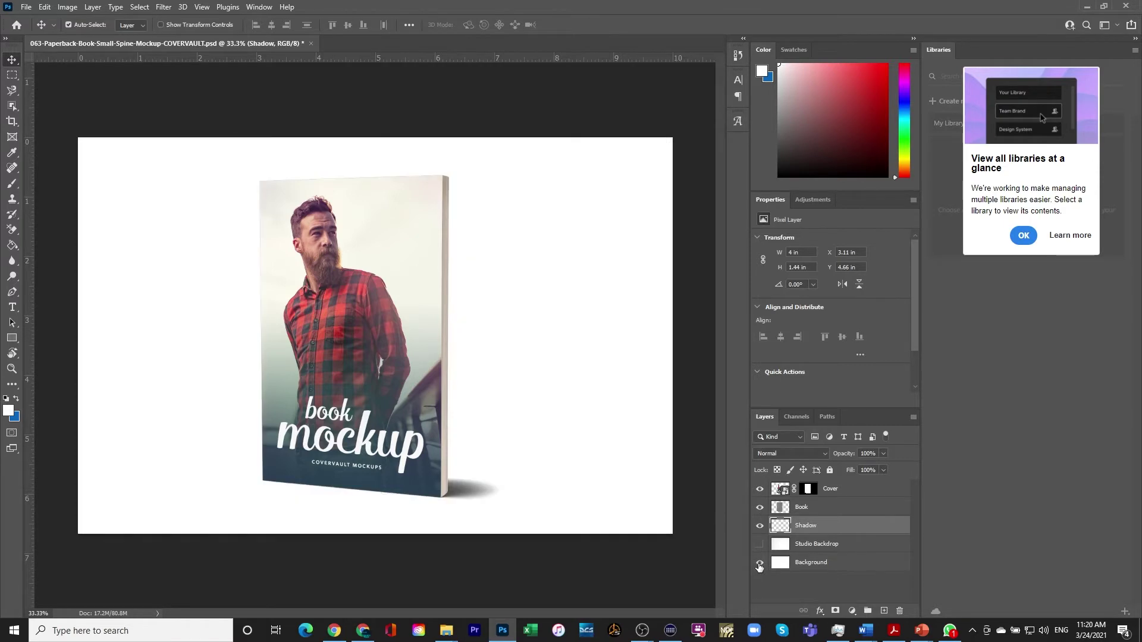
left_click(759, 563)
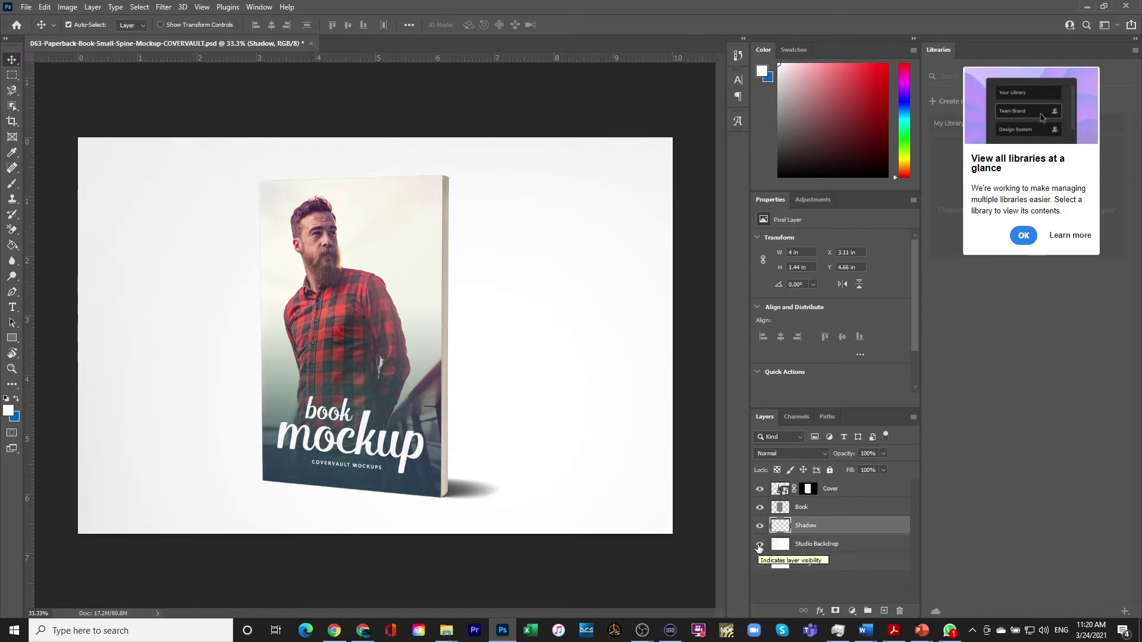
left_click(759, 545)
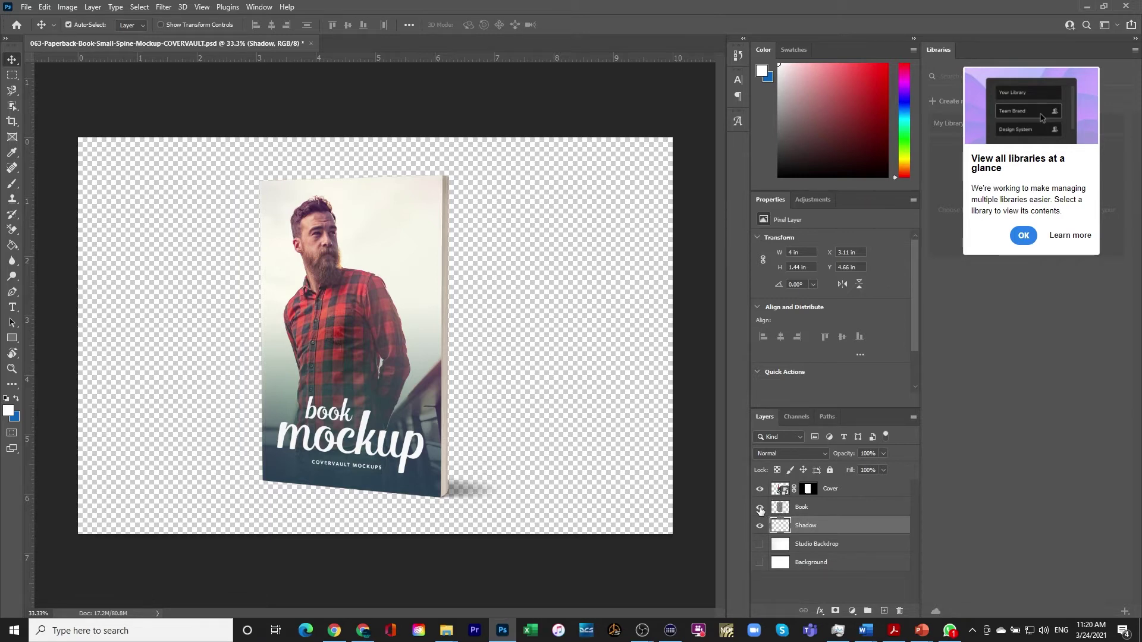
left_click(760, 508)
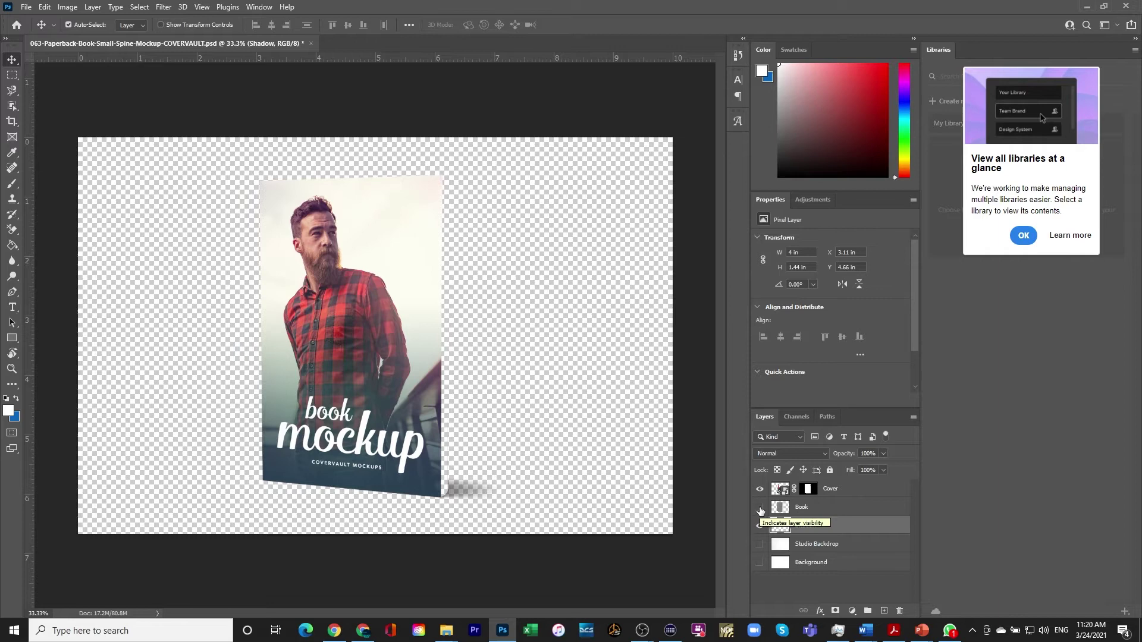
left_click(759, 507)
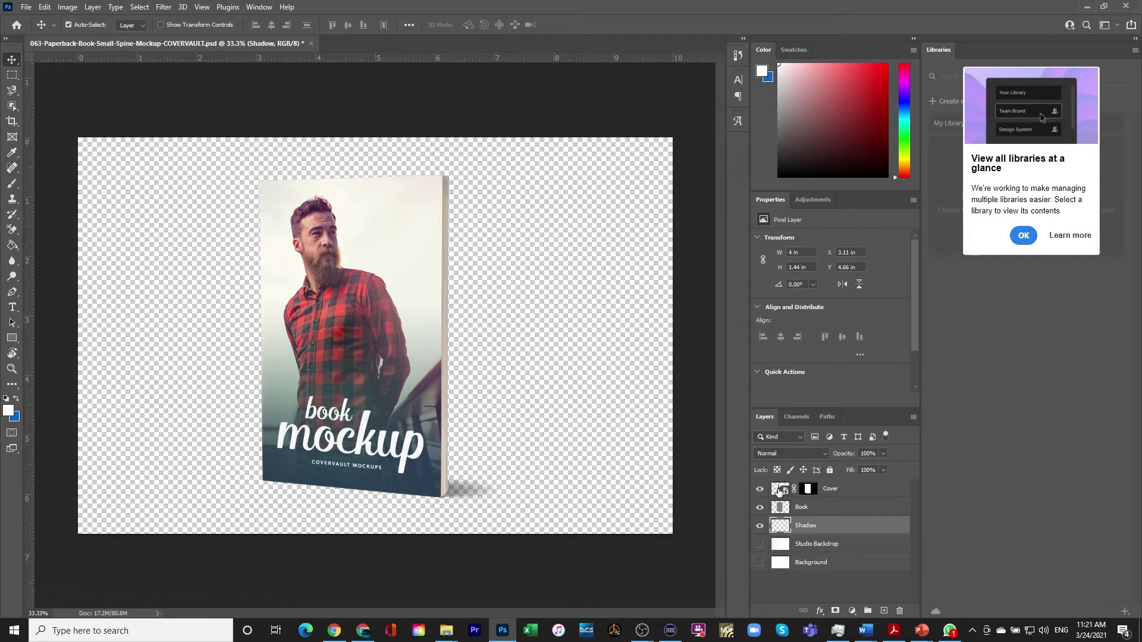
- Edit the Cover smart object and choose Project Trust Cover 21b.pdf from the PROJECT Book folder
double_click(781, 489)
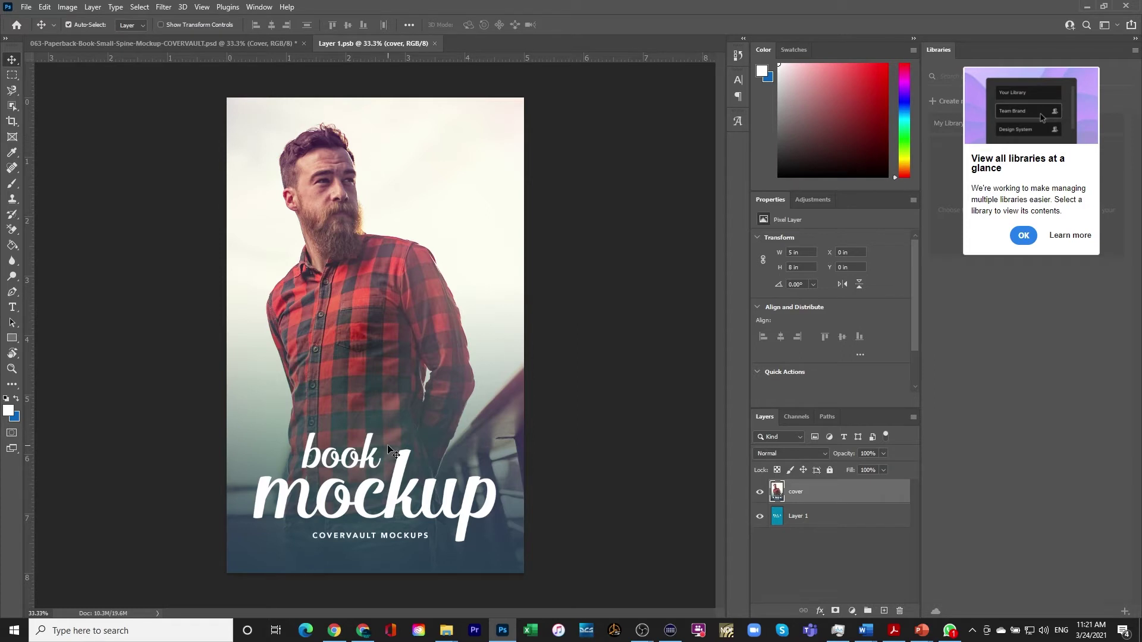
left_click(30, 9)
key("Escape")
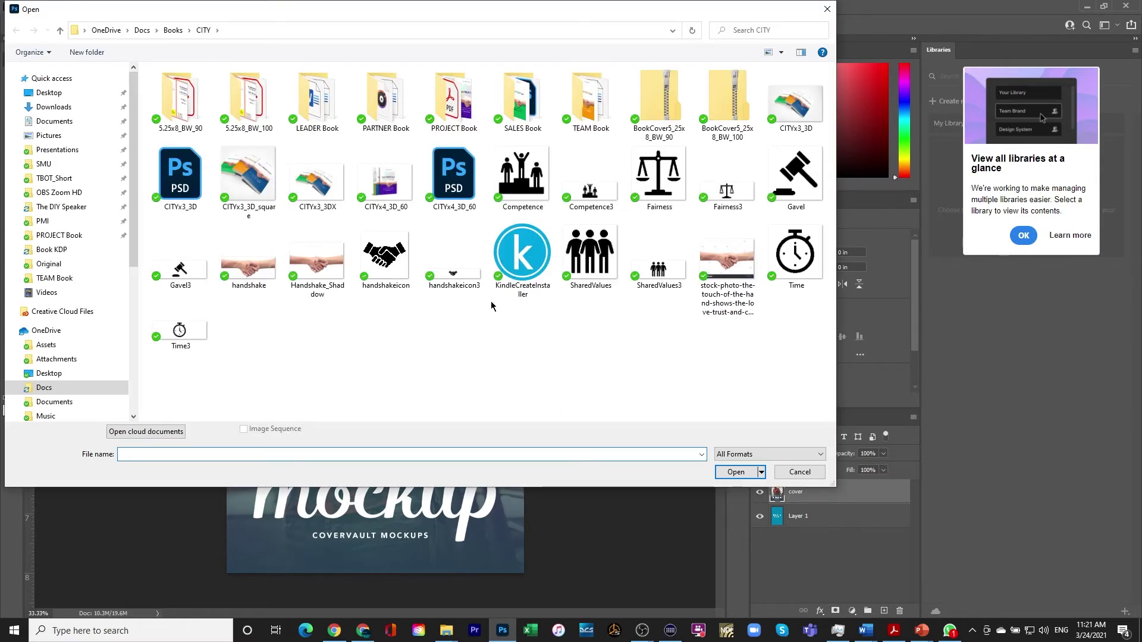
double_click(454, 105)
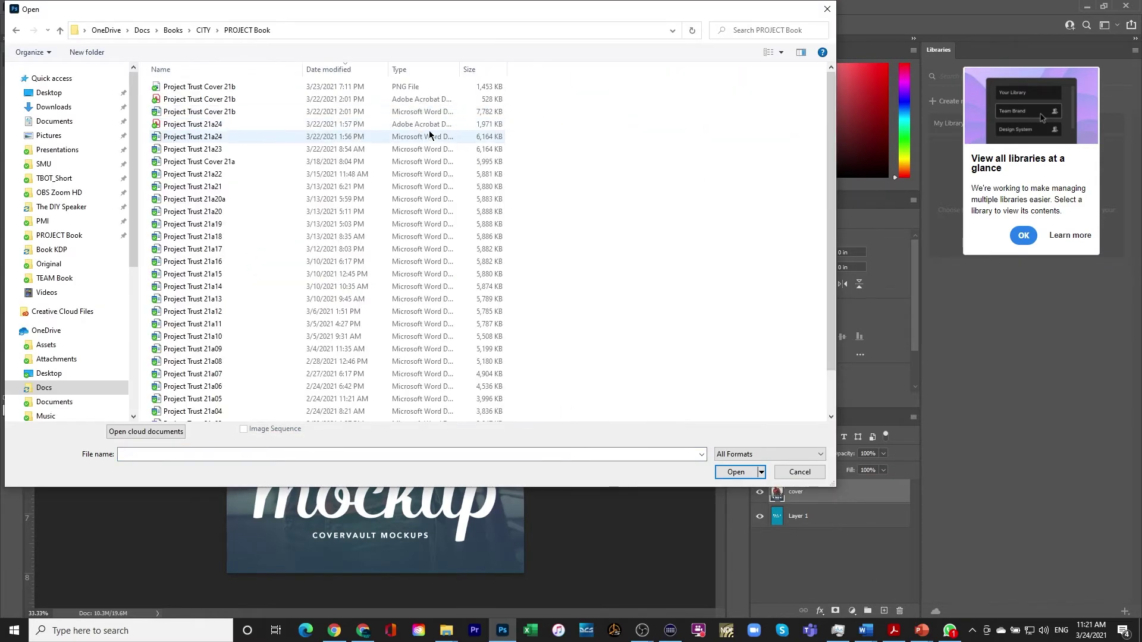
double_click(188, 101)
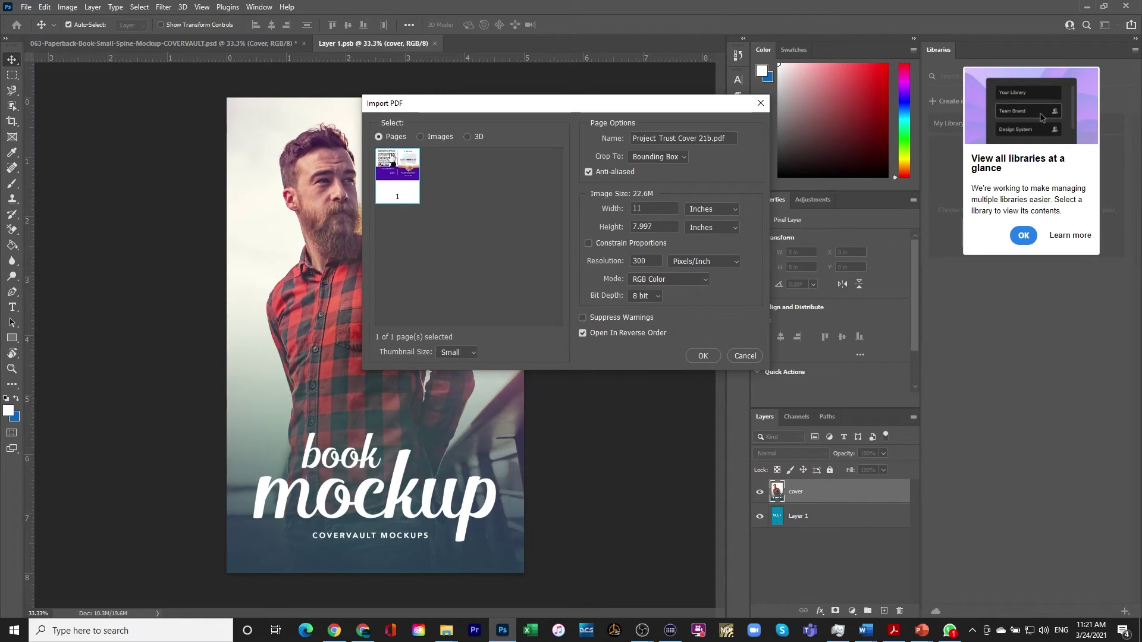
- Accept the Import PDF settings to open Project Trust Cover 21b.pdf as a new document
left_click(702, 356)
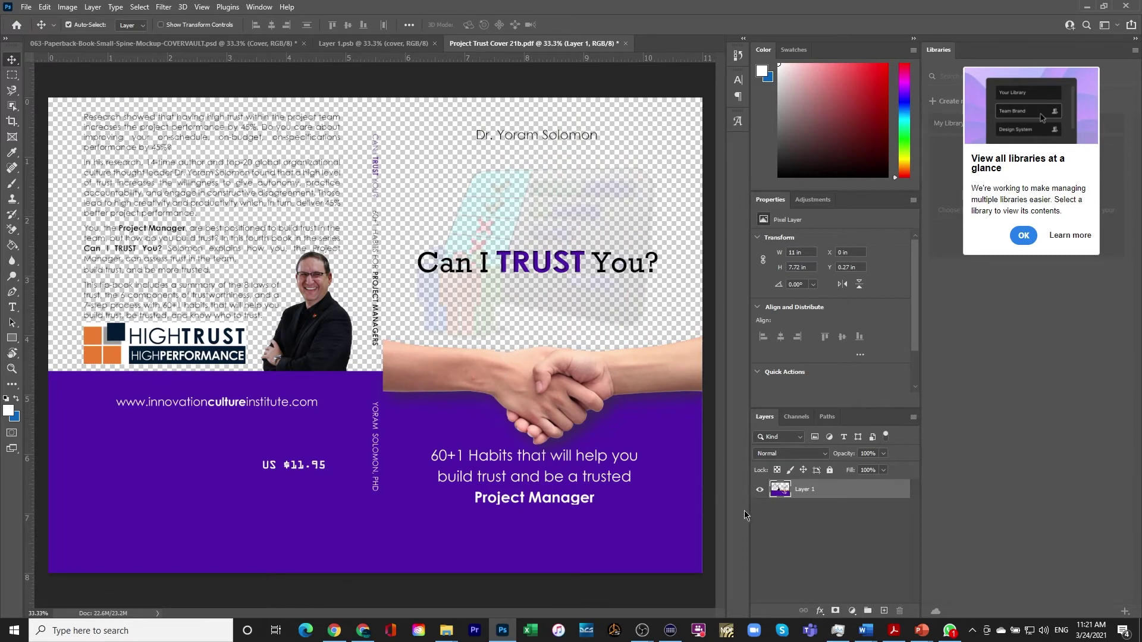
- Add Layer 2, fill it white with the Paint Bucket, and drag it below Layer 1
left_click(884, 611)
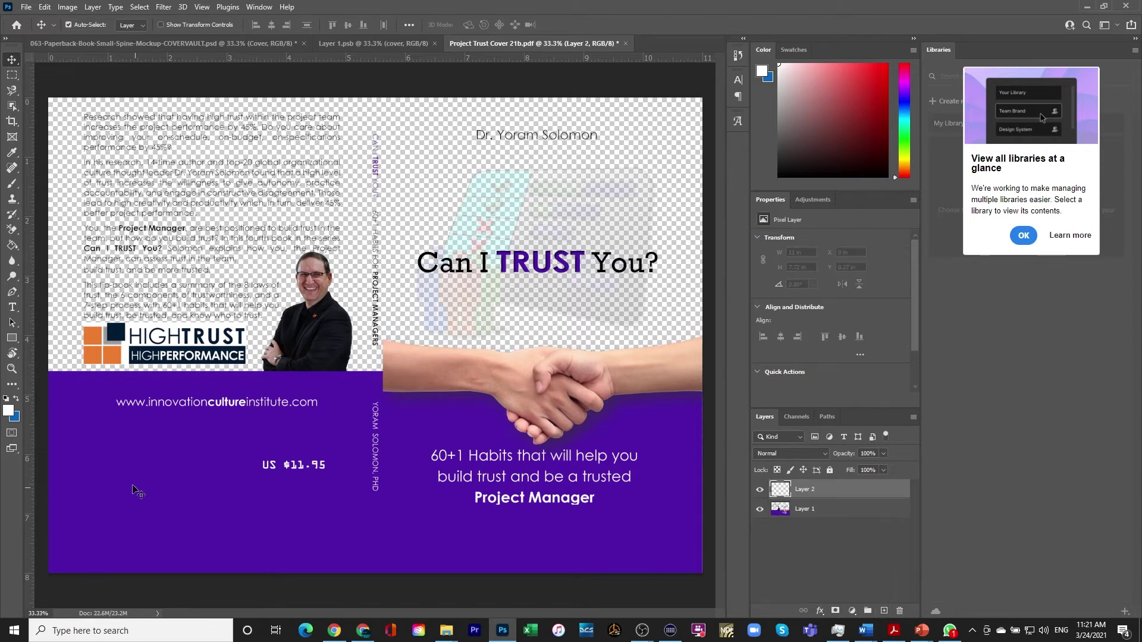
left_click(9, 409)
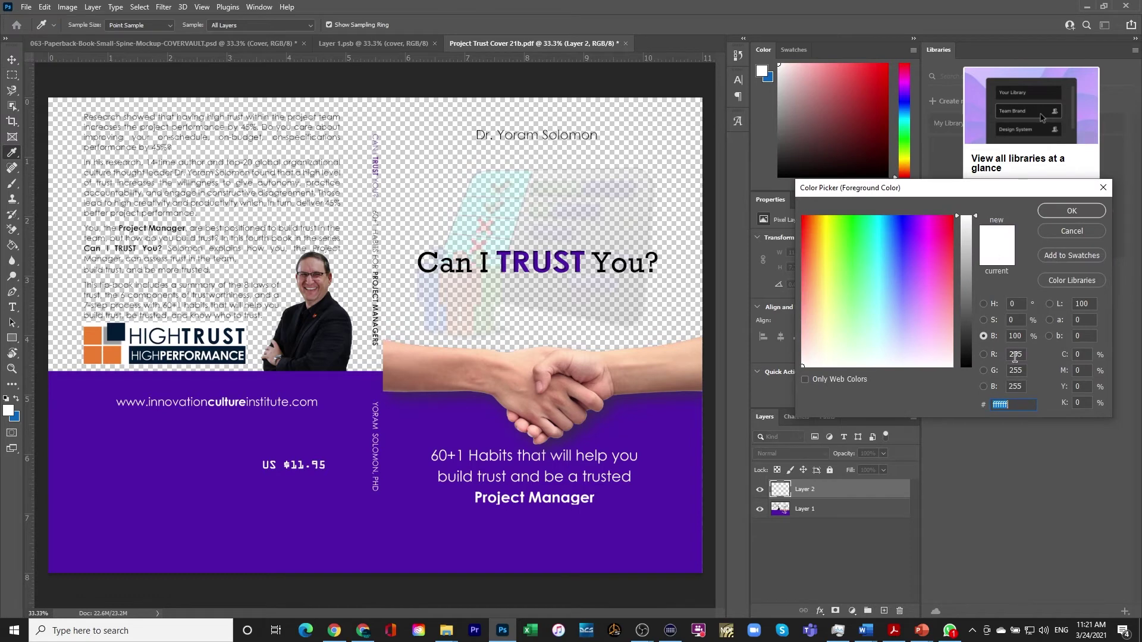
left_click(1066, 211)
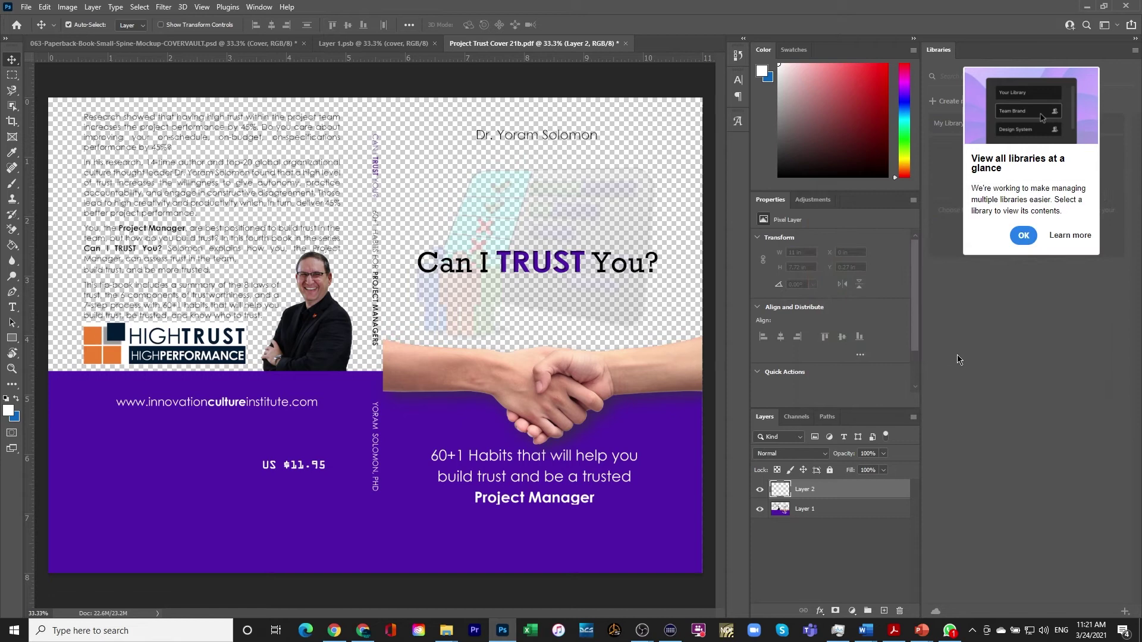
left_click(13, 246)
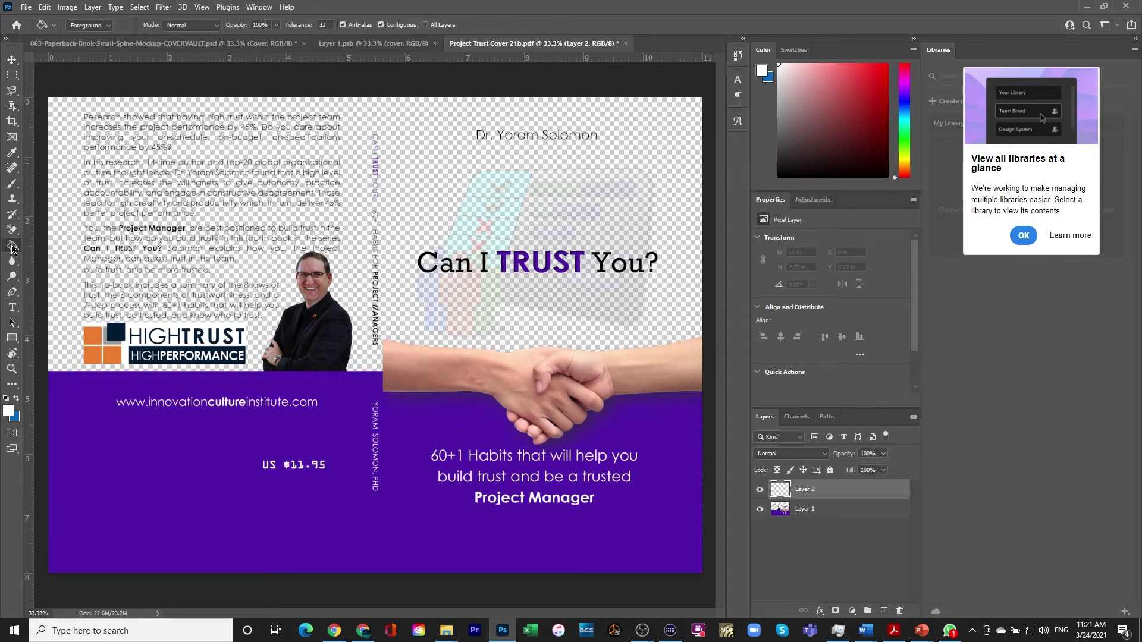
left_click(393, 263)
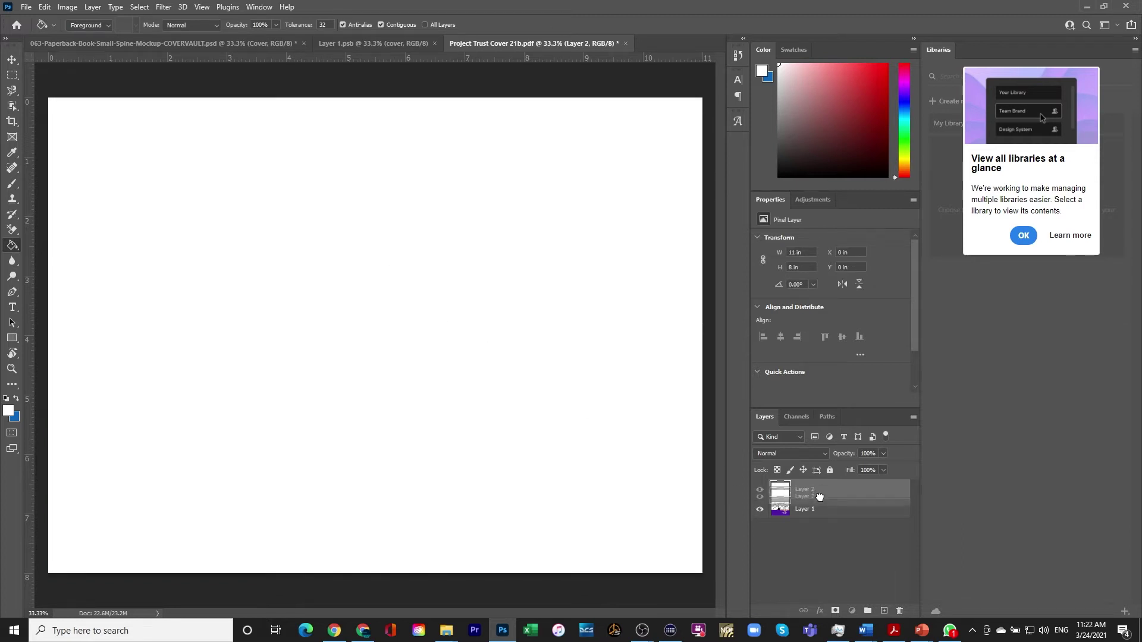
left_click_drag(821, 492, 822, 529)
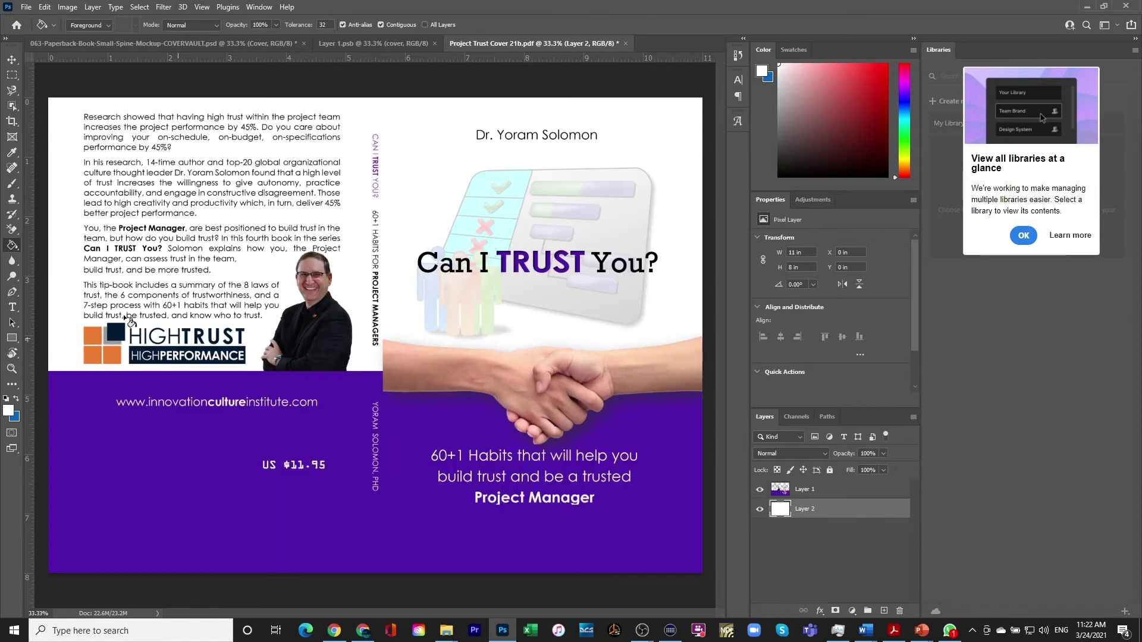
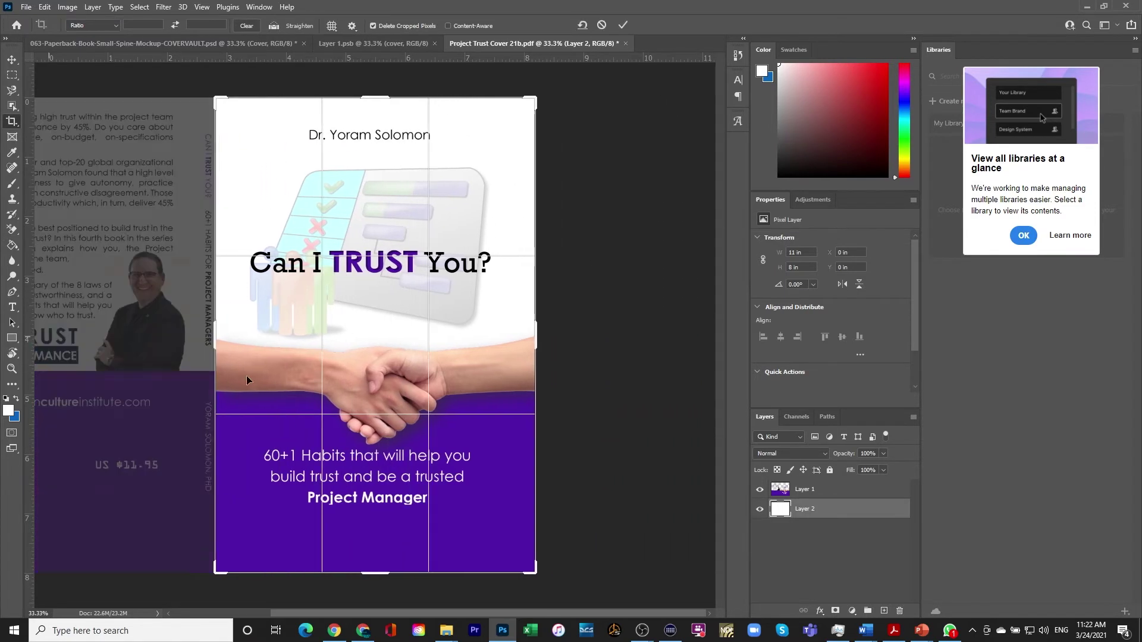
- Crop the Project Trust Cover to the front cover only, about 5.28 by 7.76 inches
left_click_drag(375, 571, 375, 560)
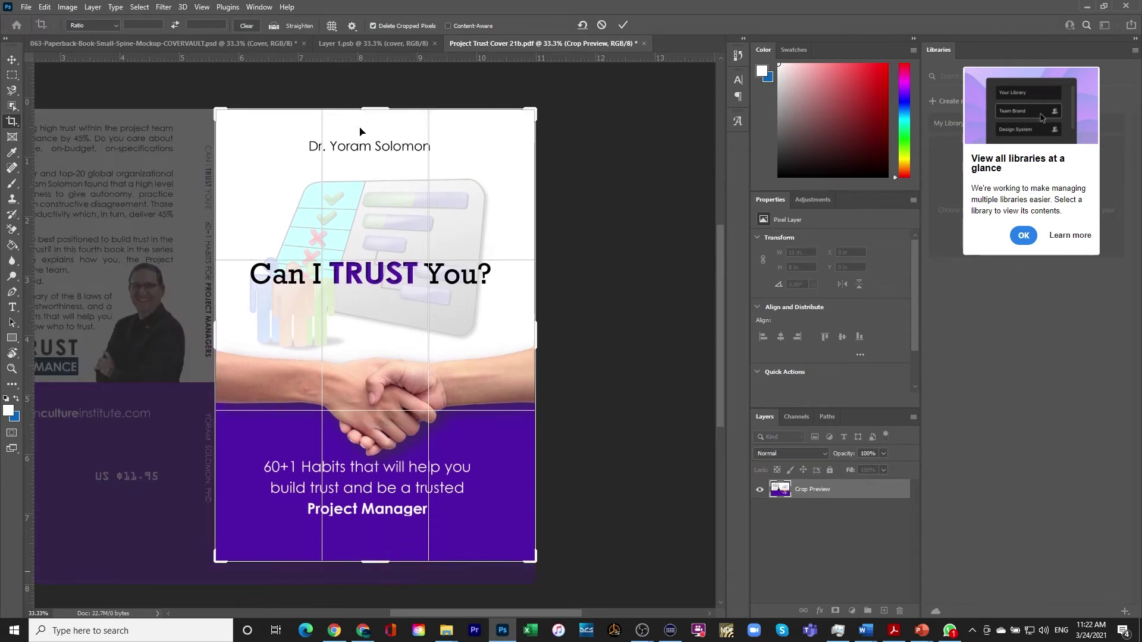
left_click_drag(371, 108, 372, 111)
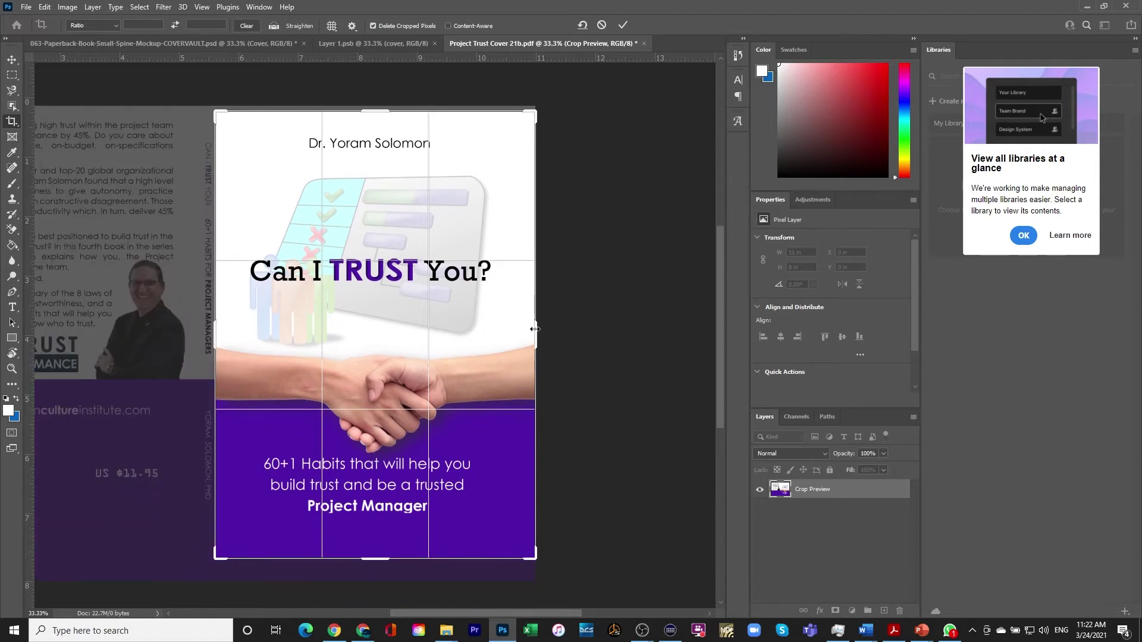
left_click_drag(534, 329, 531, 329)
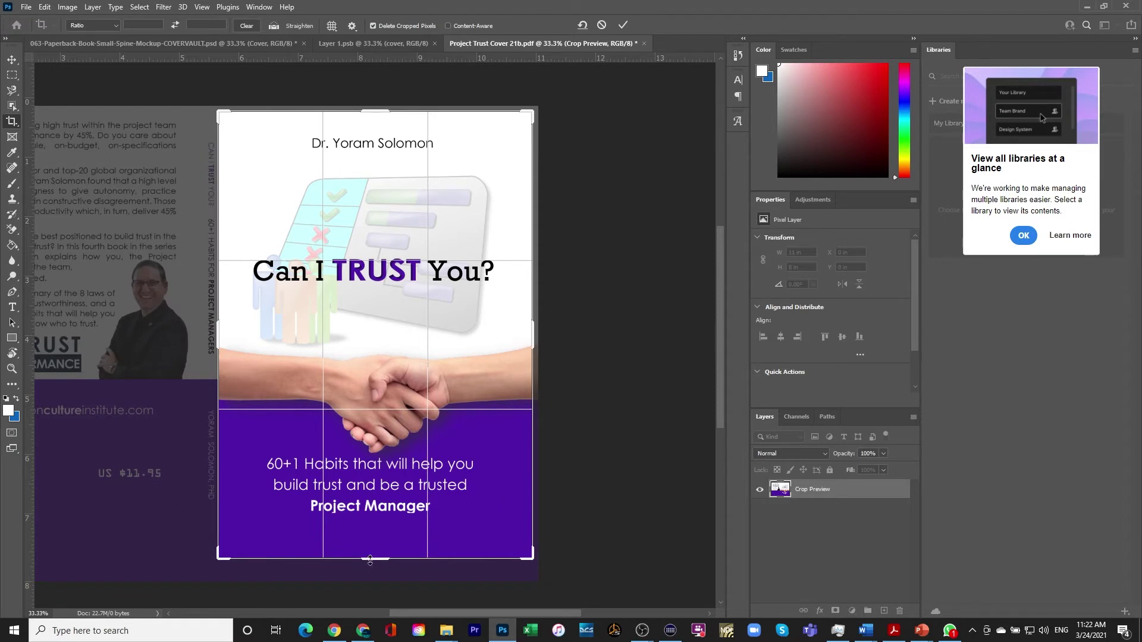
left_click_drag(370, 560, 375, 565)
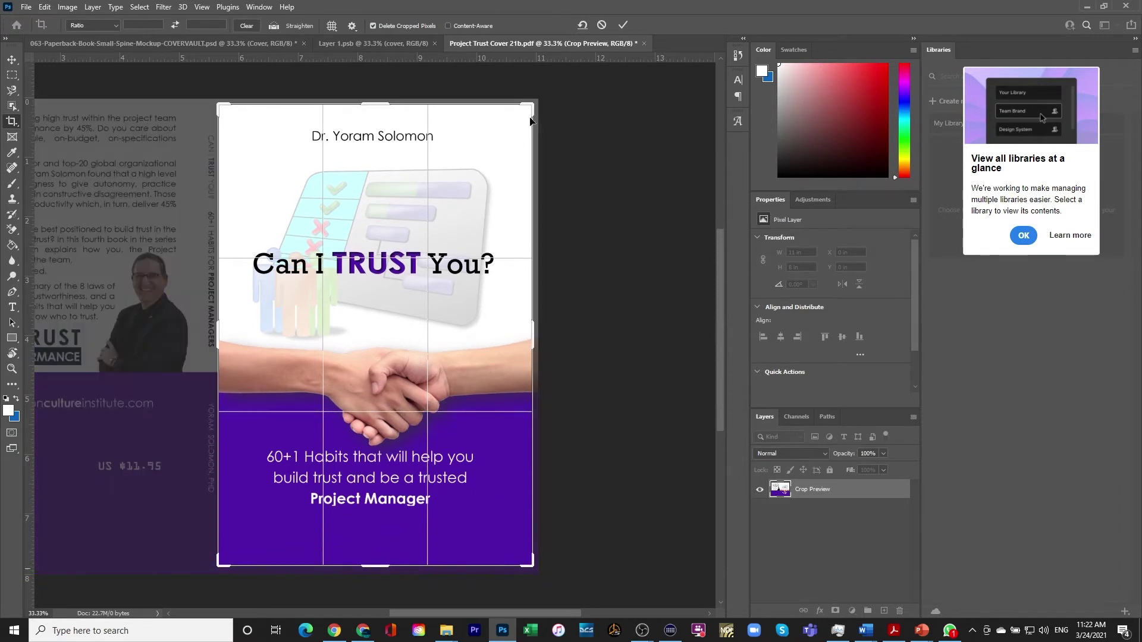
left_click(623, 25)
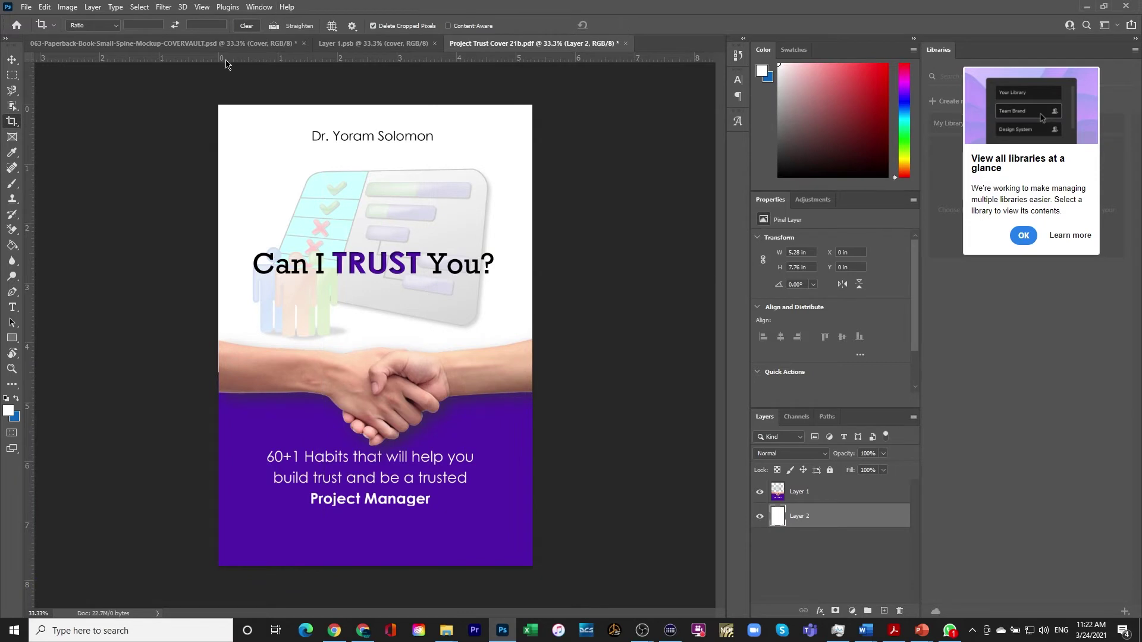
- Marquee-select the entire cropped front cover and Copy Merged it
left_click(12, 75)
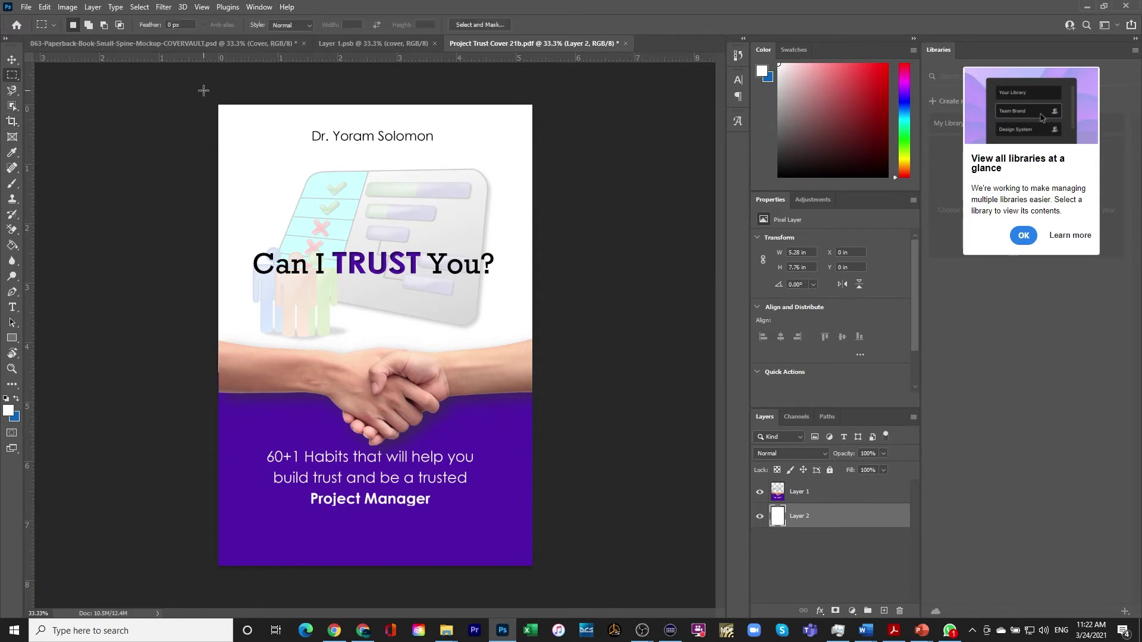
left_click_drag(203, 91, 599, 595)
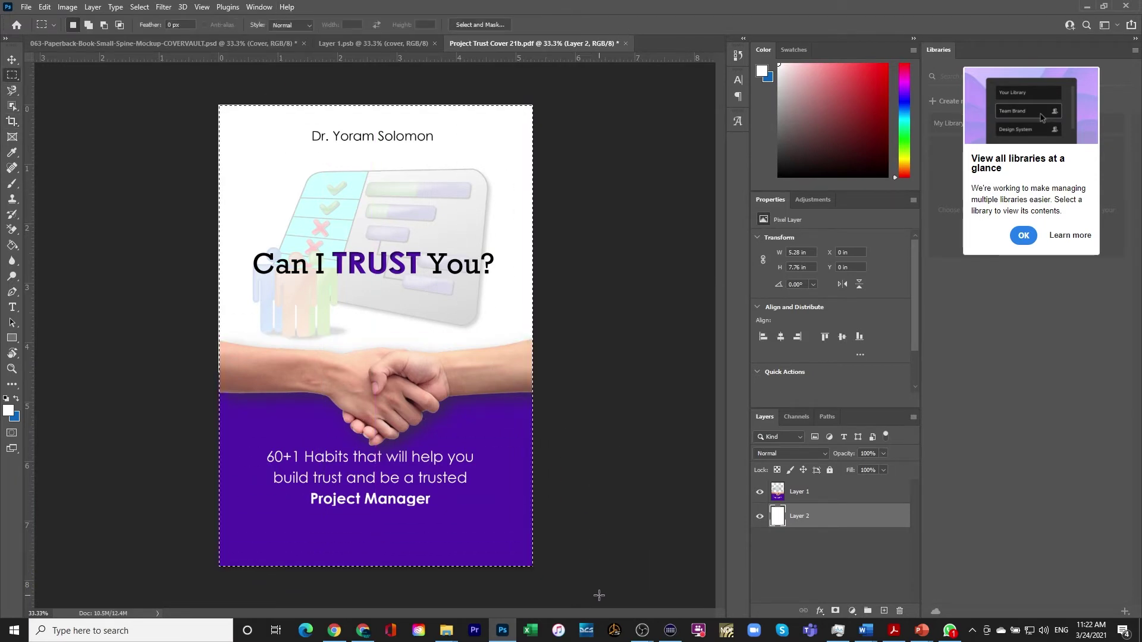
left_click(44, 7)
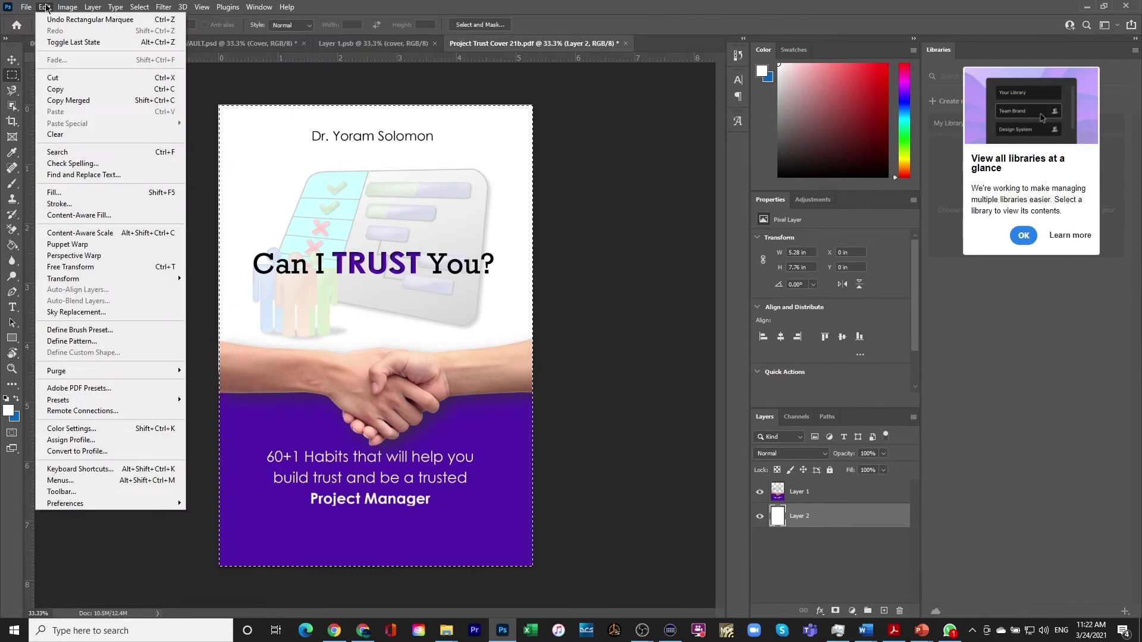
left_click(72, 100)
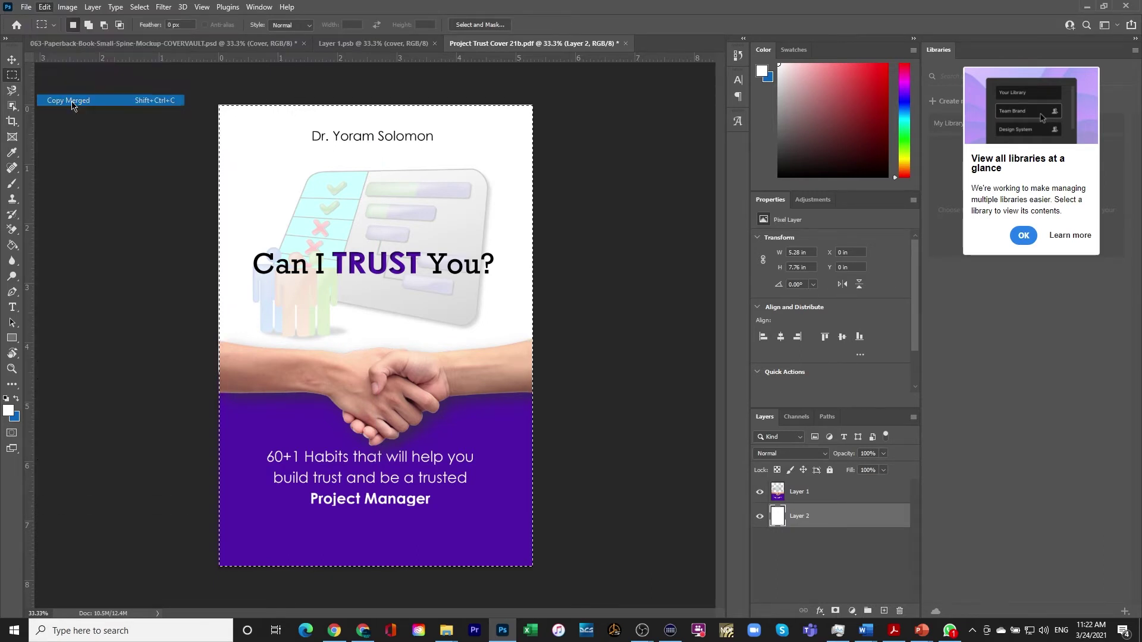
- Paste the front cover into Layer 1.psb and transform it to fill the cover area
left_click(370, 45)
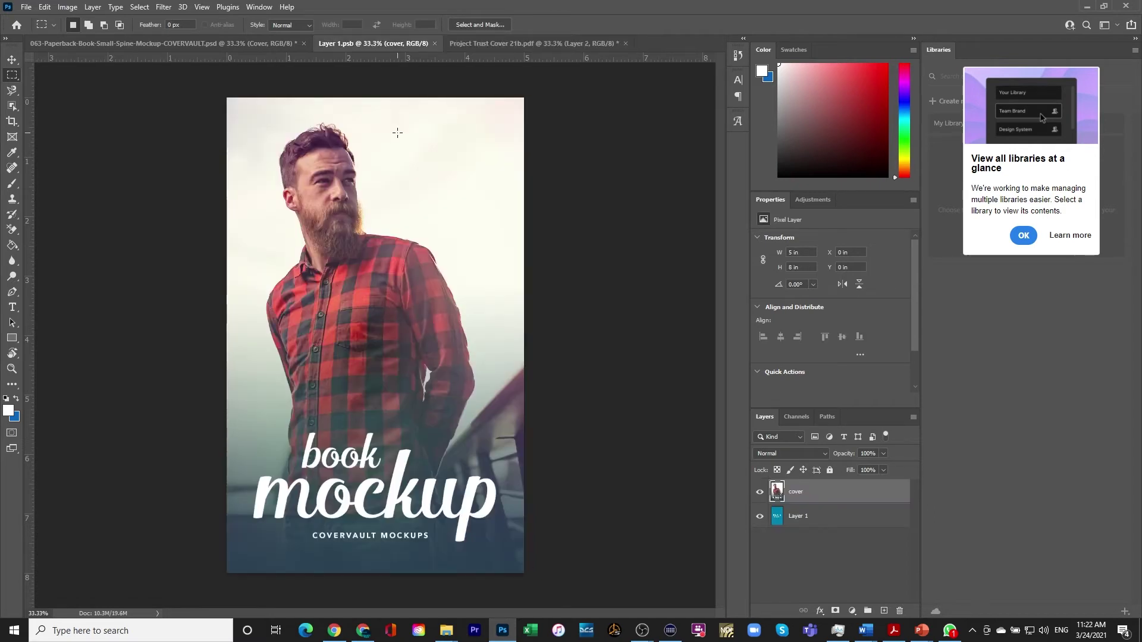
key("ctrl+v")
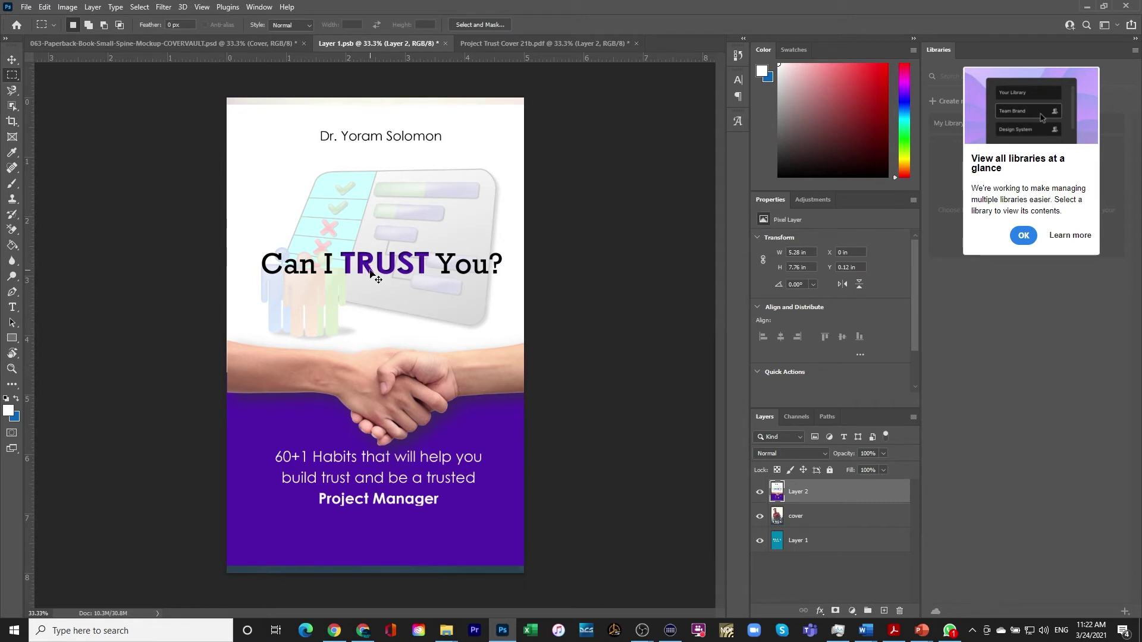
key("ctrl+t")
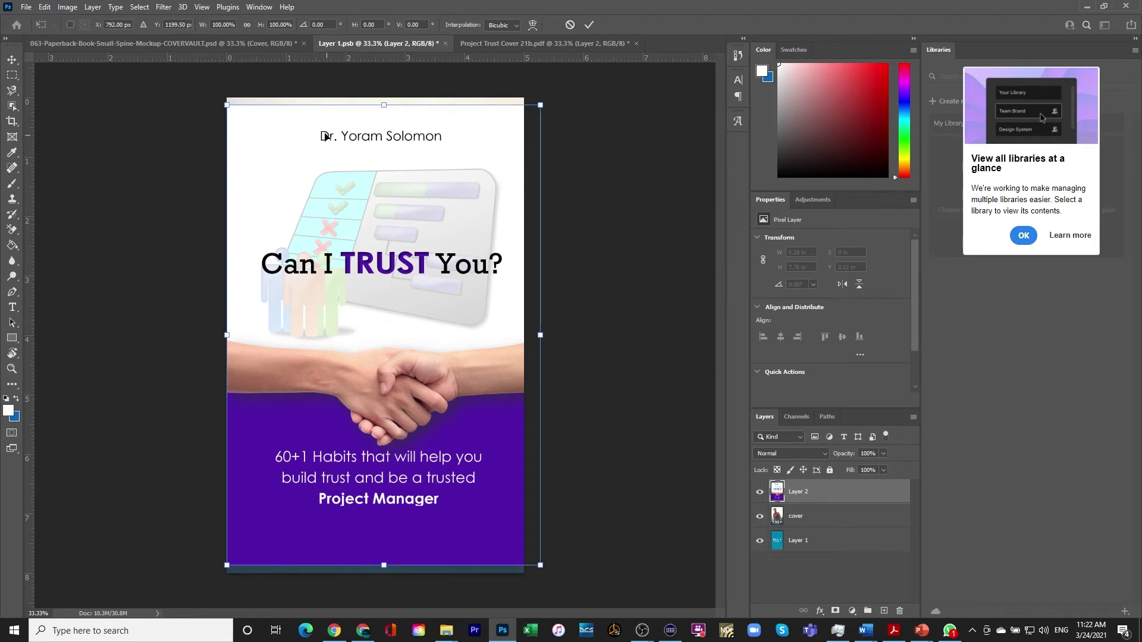
left_click_drag(225, 105, 220, 100)
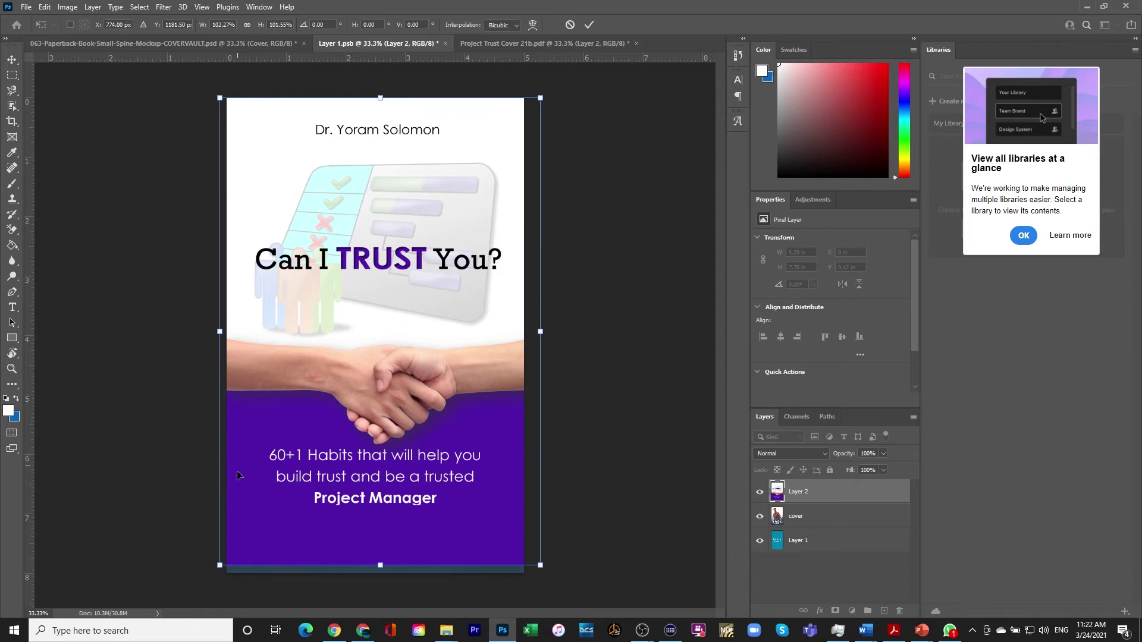
left_click_drag(217, 568, 215, 575)
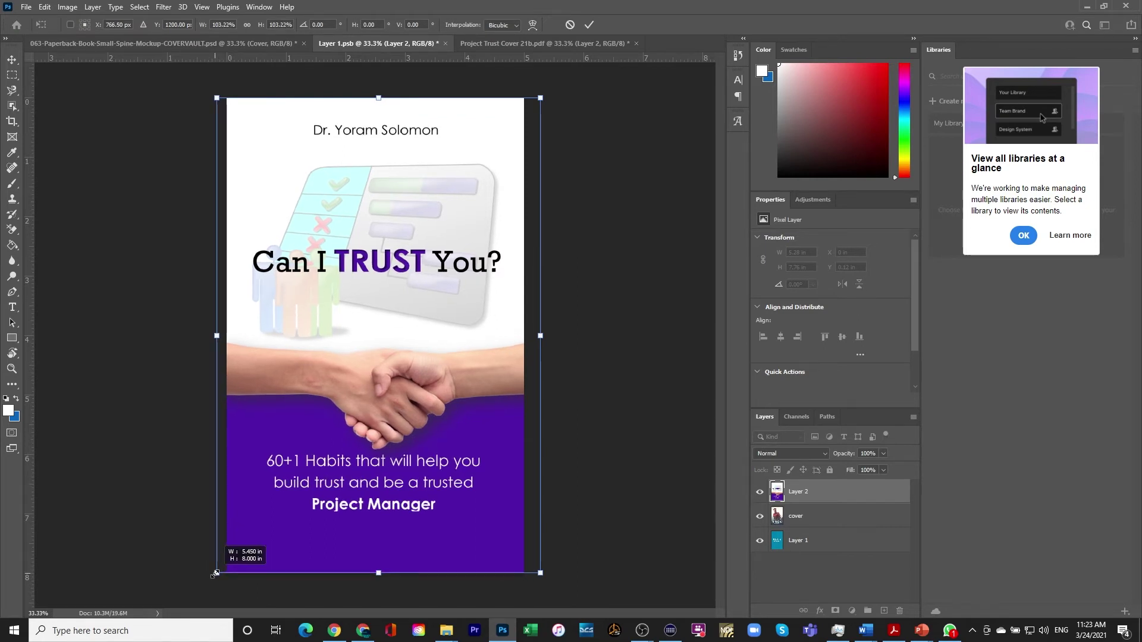
left_click_drag(215, 575, 218, 572)
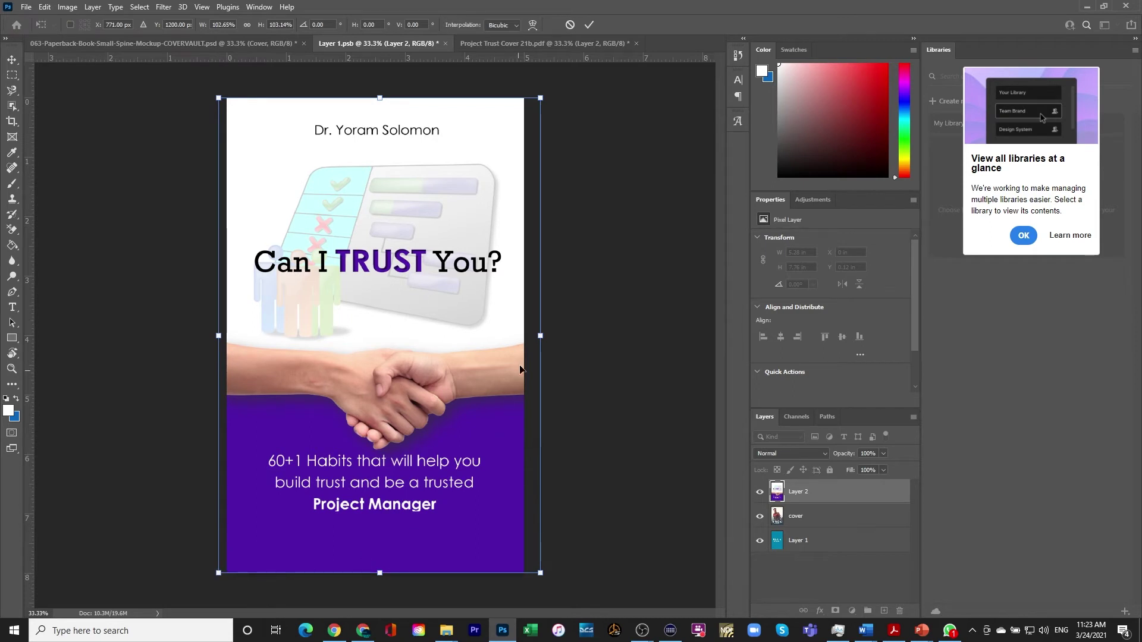
left_click_drag(540, 337, 536, 338)
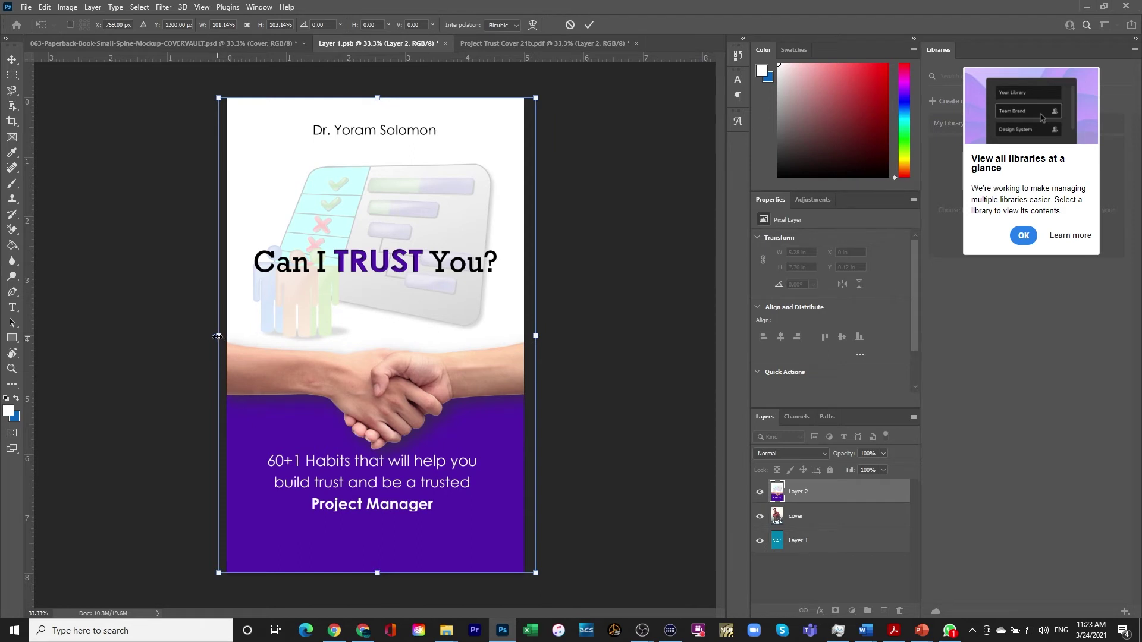
left_click_drag(218, 336, 214, 337)
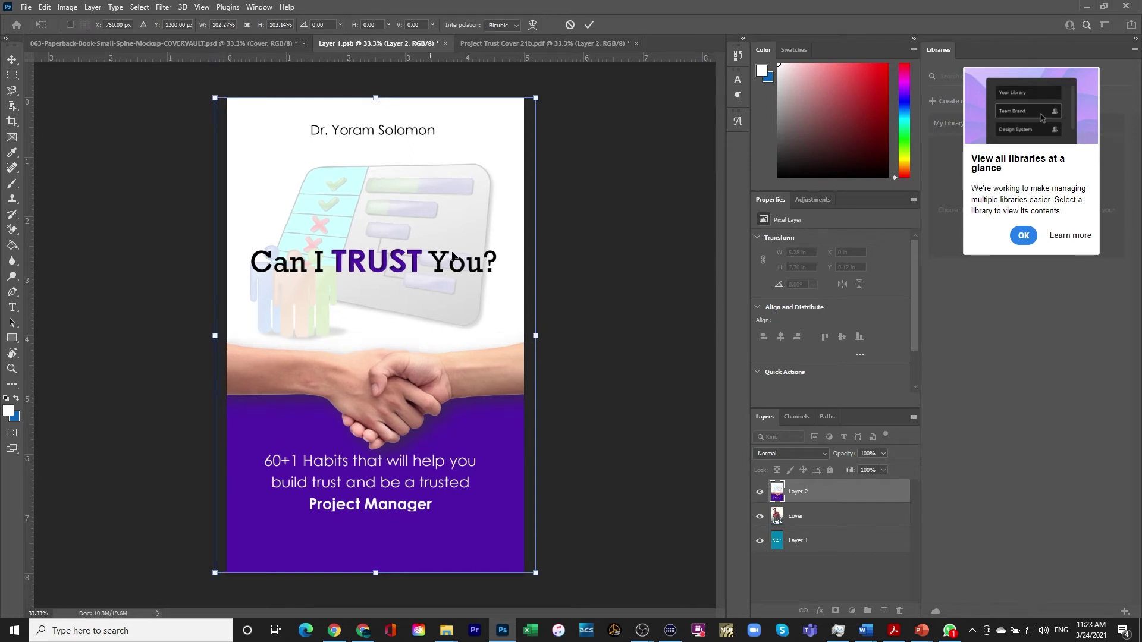
left_click(588, 25)
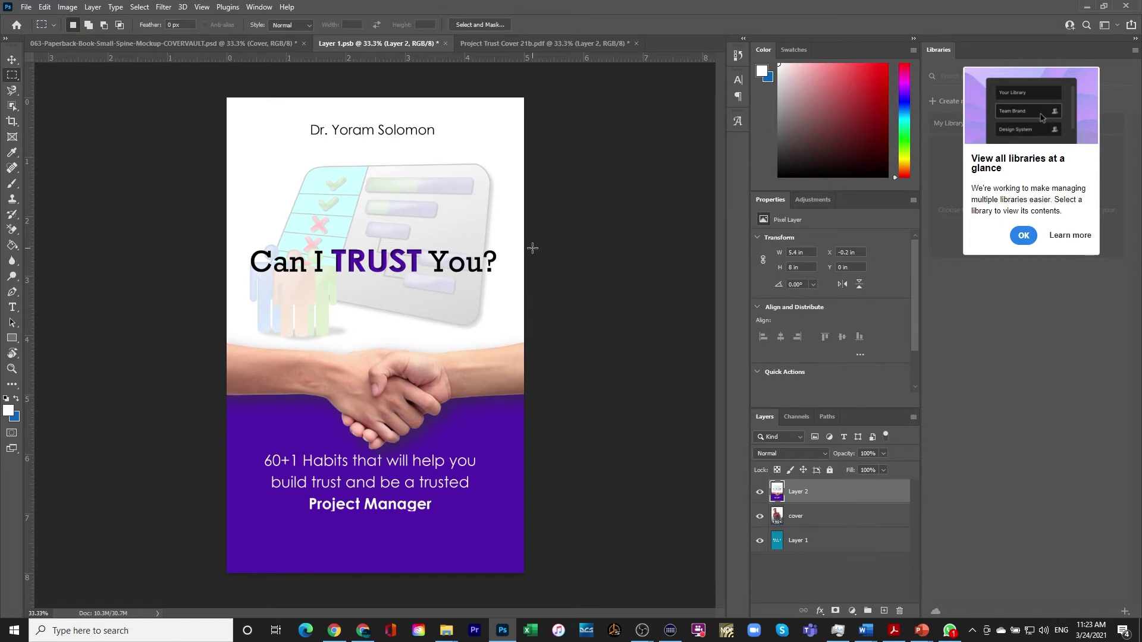
- Save Layer 1.psb and view the Trust cover on the 063-Paperback-Book mockup
key("ctrl+s")
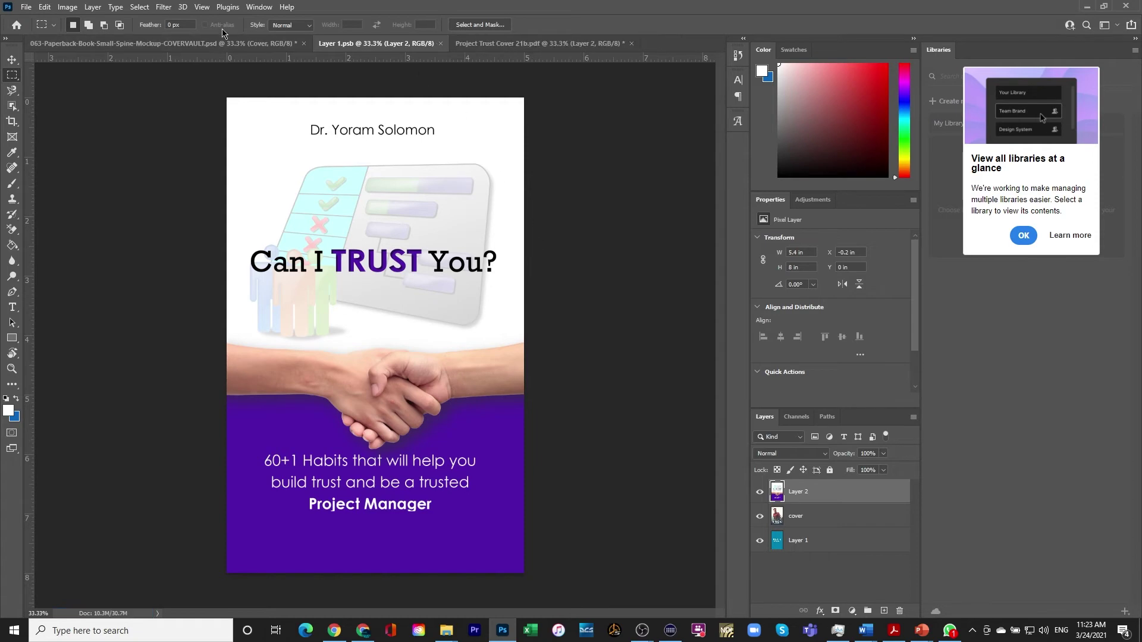
left_click(178, 43)
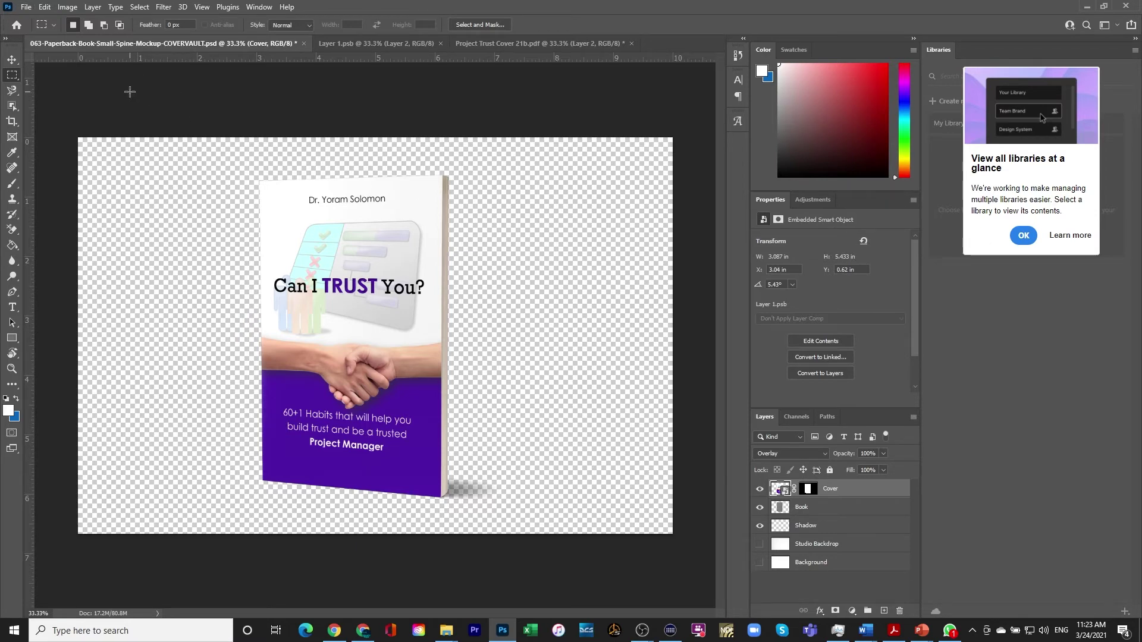
left_click(27, 7)
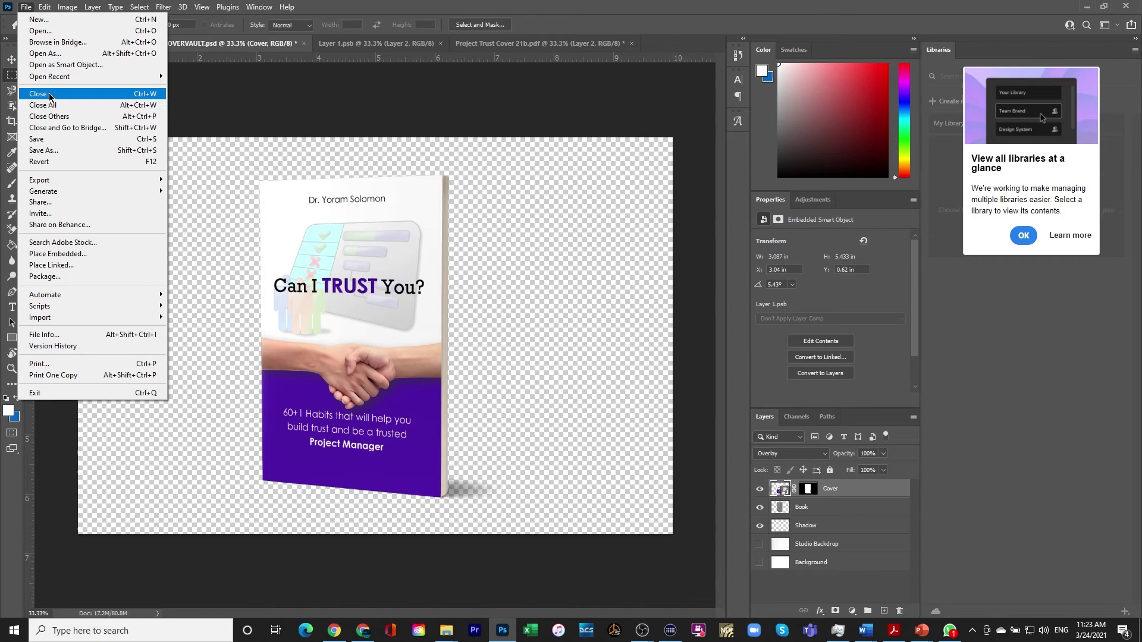
- Save the mockup on this computer as CITY_Project_3D_63 in CITY > PROJECT Book
left_click(43, 149)
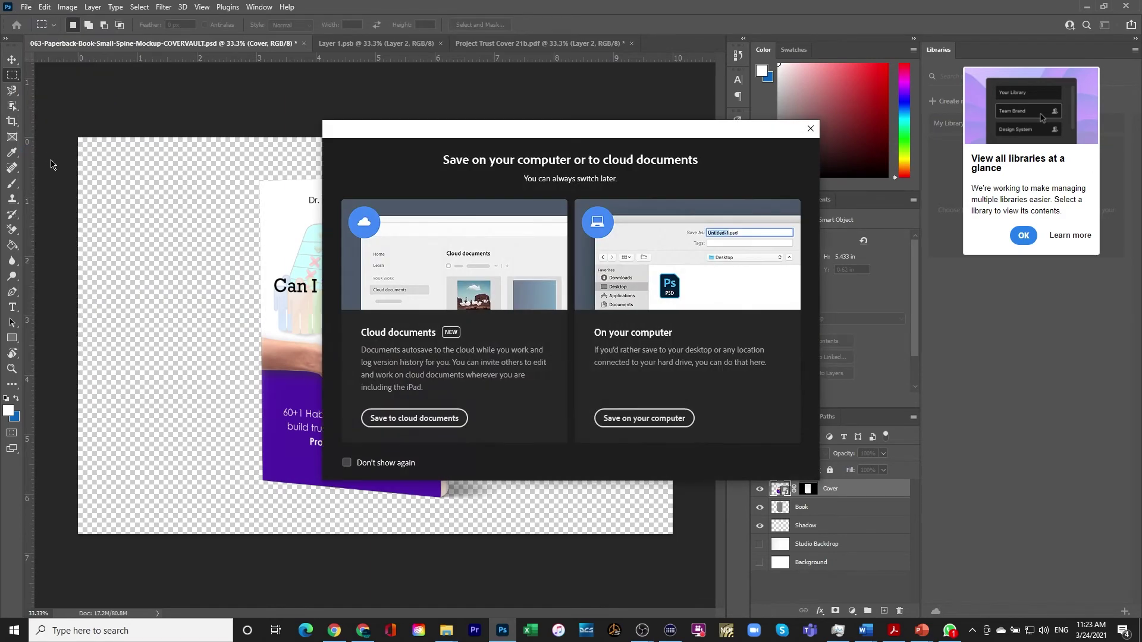
left_click(615, 420)
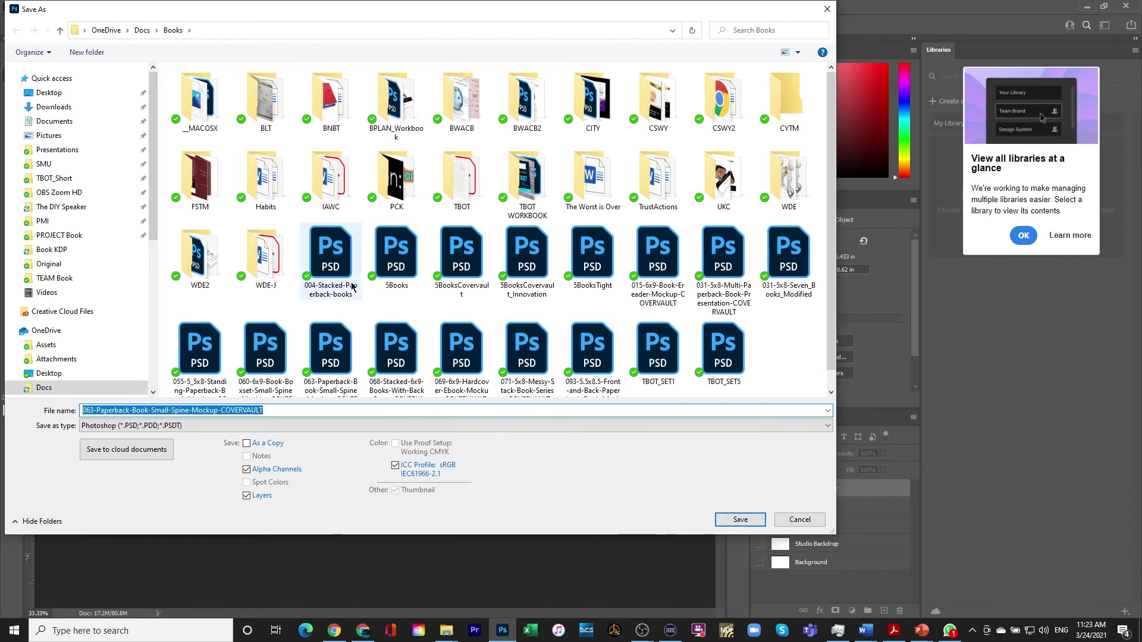
double_click(593, 100)
double_click(480, 102)
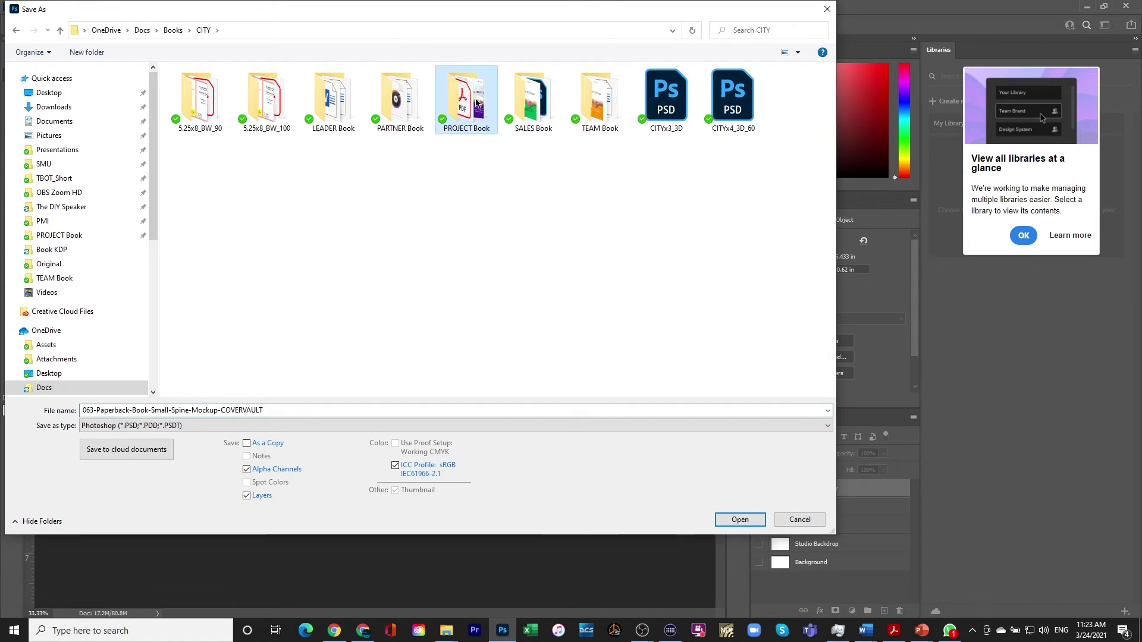
double_click(288, 410)
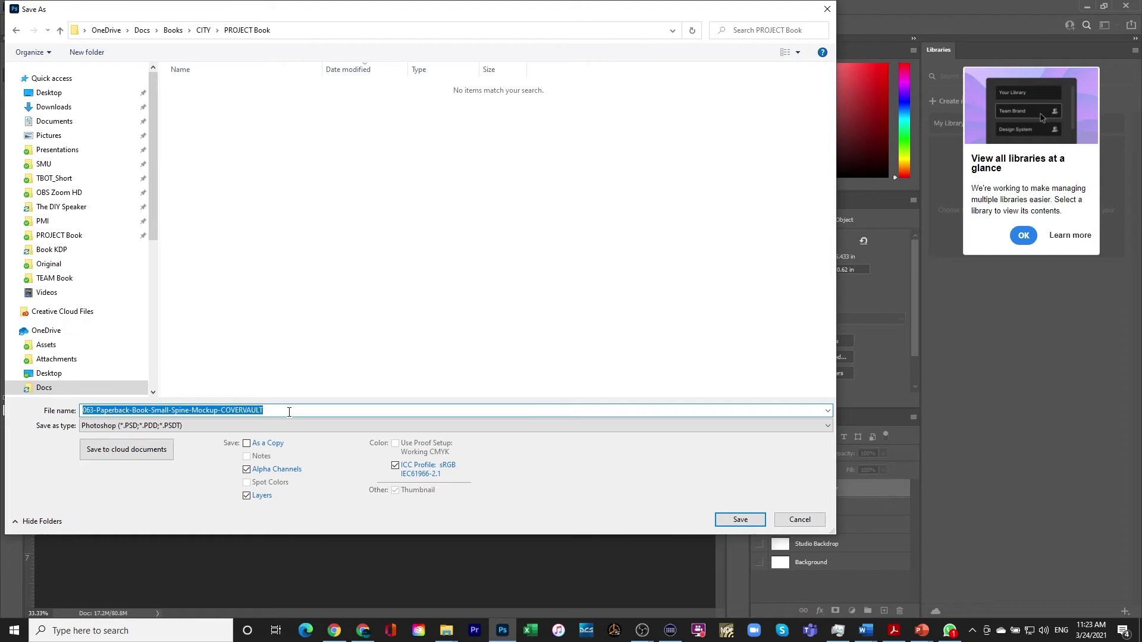
type("CITY_")
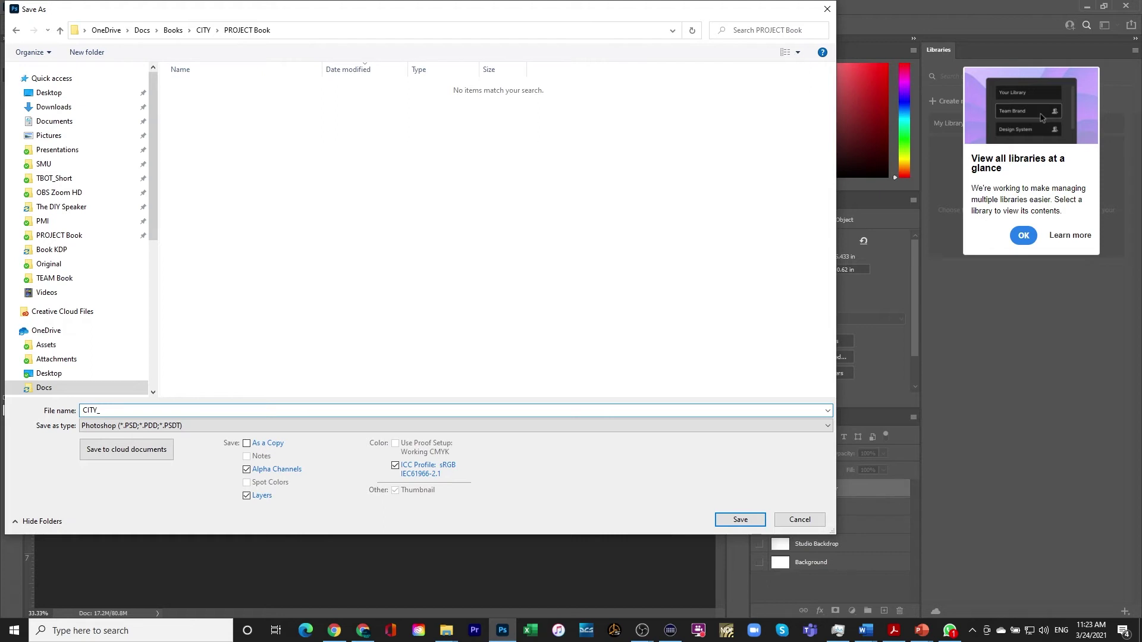
type("ject_")
type("3D_63")
left_click(742, 522)
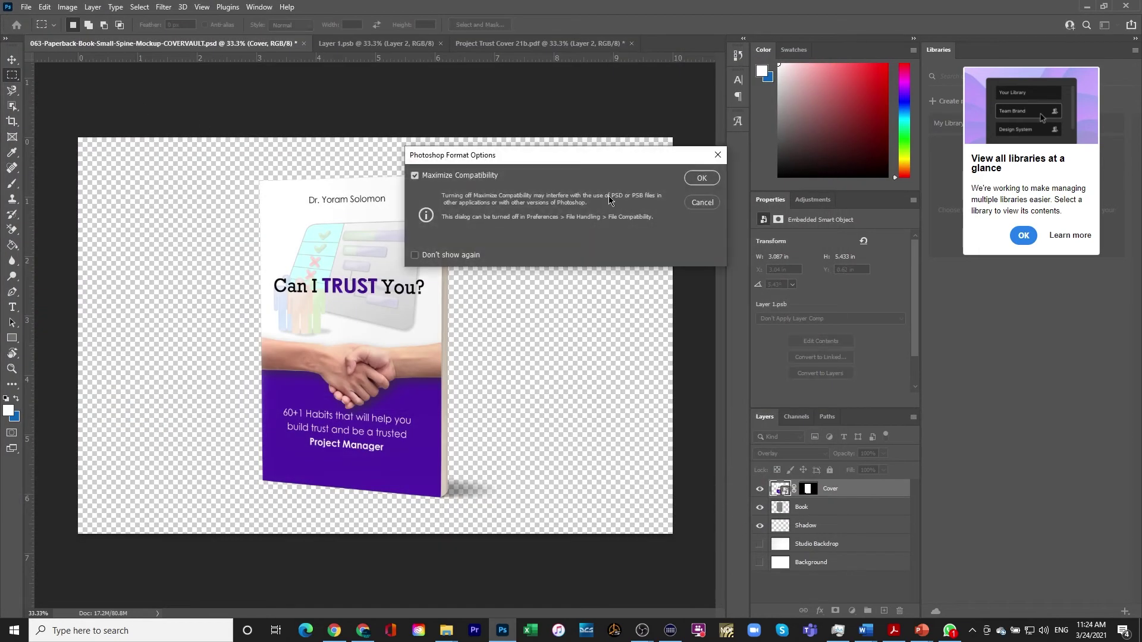
- Accept the Photoshop format options, then Quick Export the mockup as a PNG
left_click(702, 179)
left_click(26, 7)
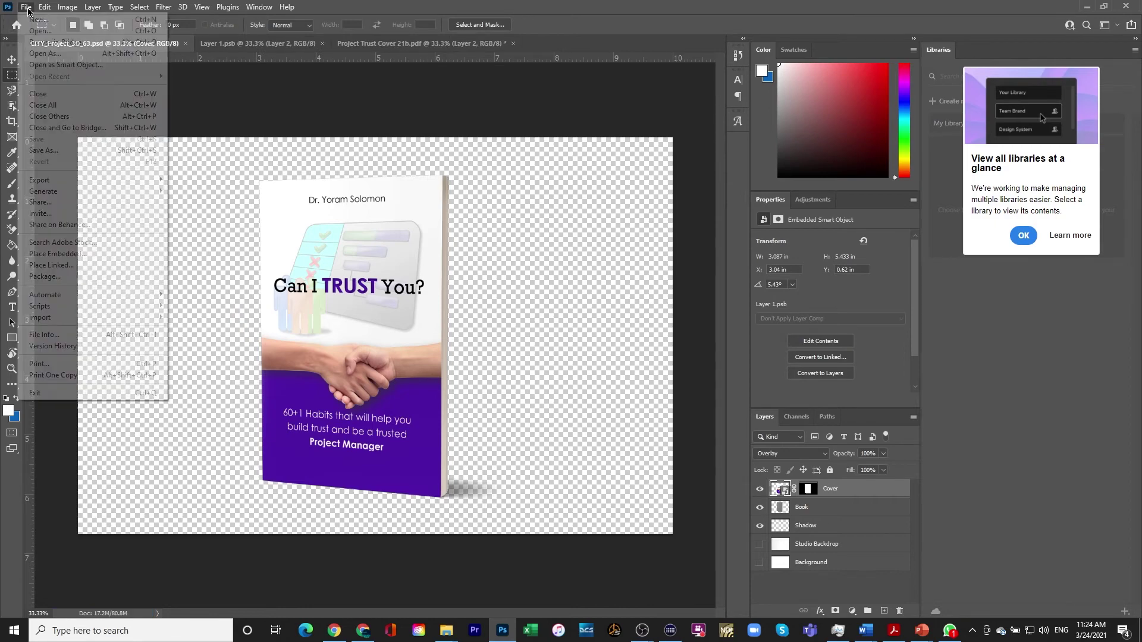
mouse_move(39, 179)
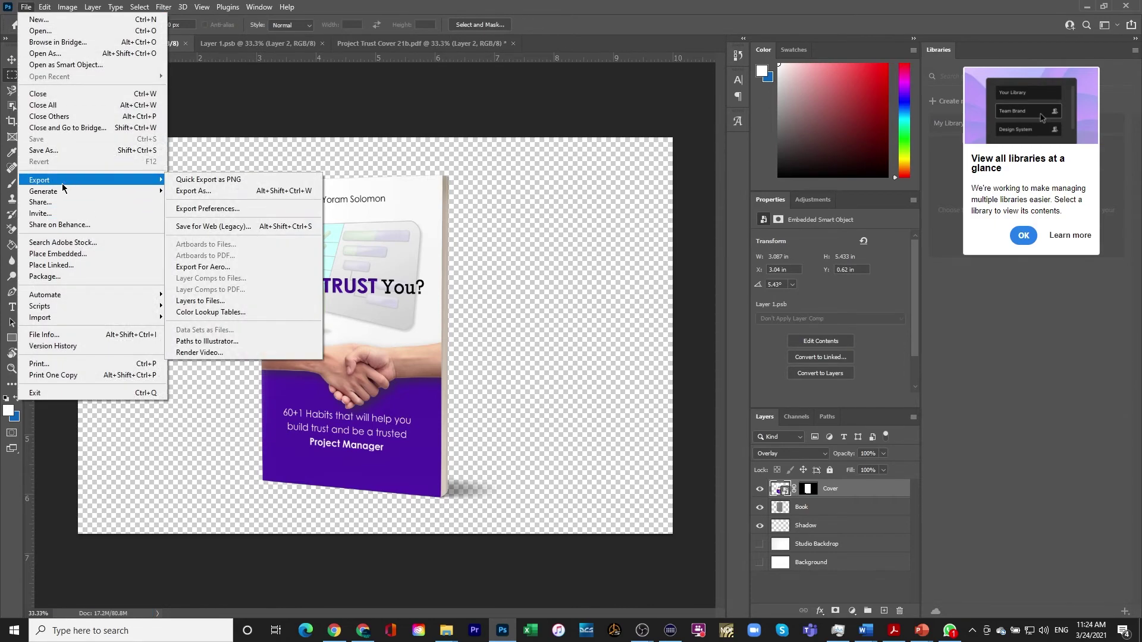
left_click(192, 180)
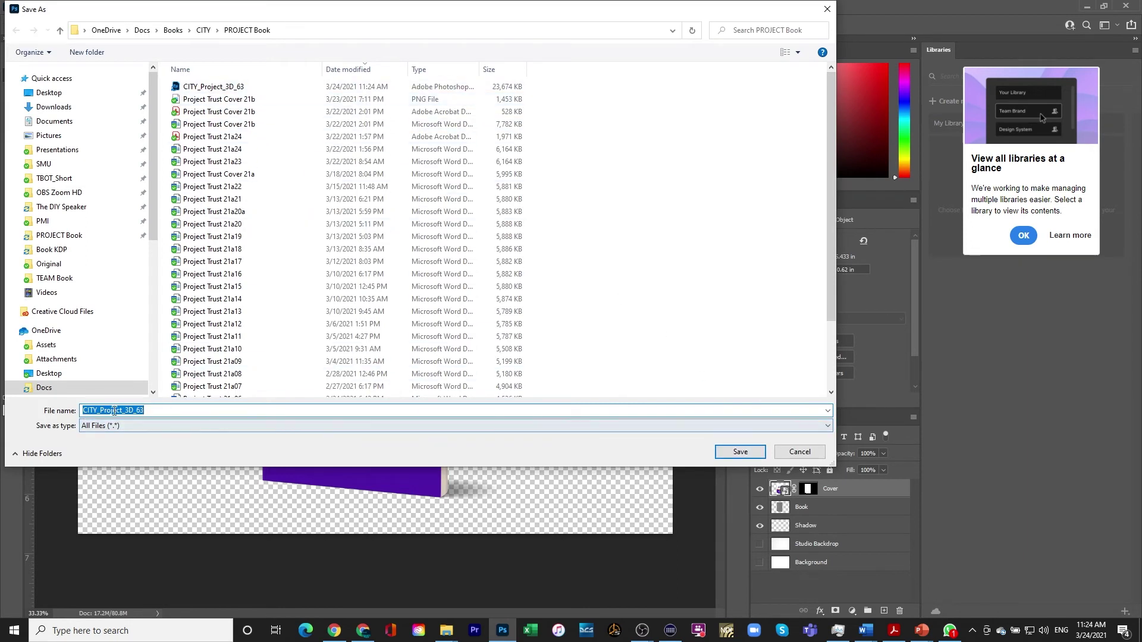
left_click(745, 454)
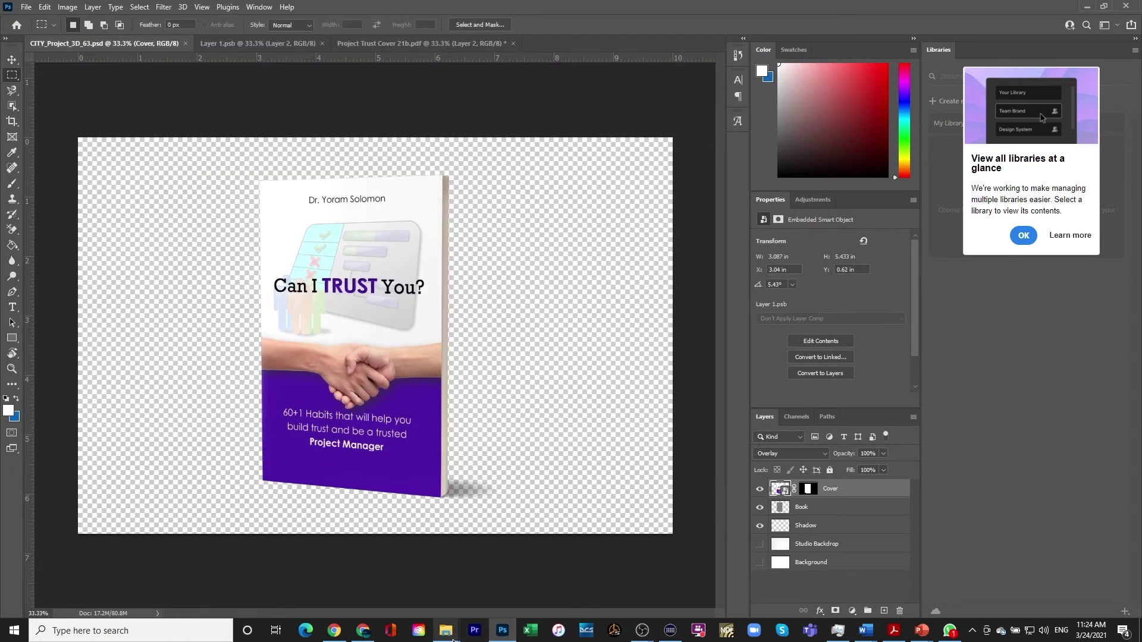
mouse_move(445, 631)
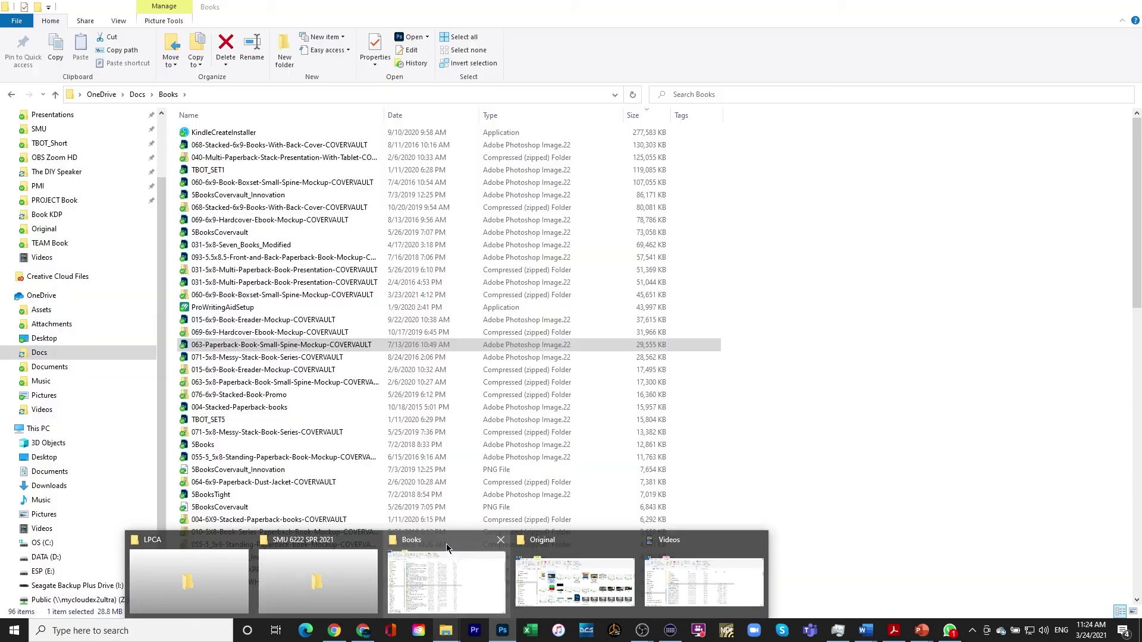
- Preview CITY_Project_3D_63.png from Books > CITY > PROJECT Book in File Explorer
left_click(446, 544)
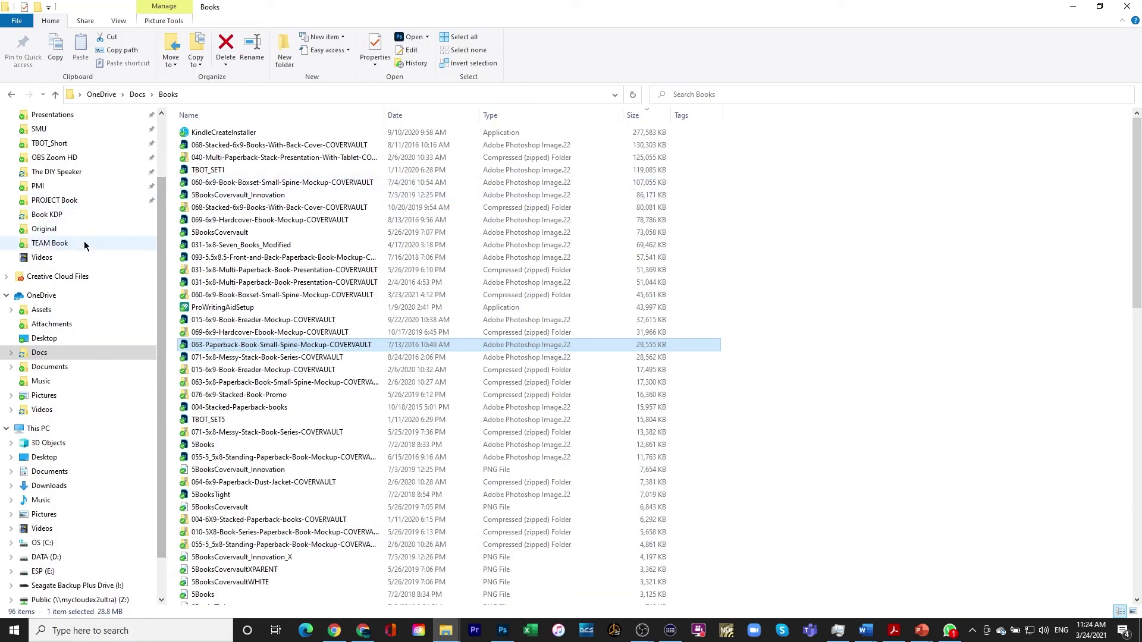
scroll(232, 374, "down", 5)
scroll(259, 428, "down", 5)
scroll(277, 455, "down", 5)
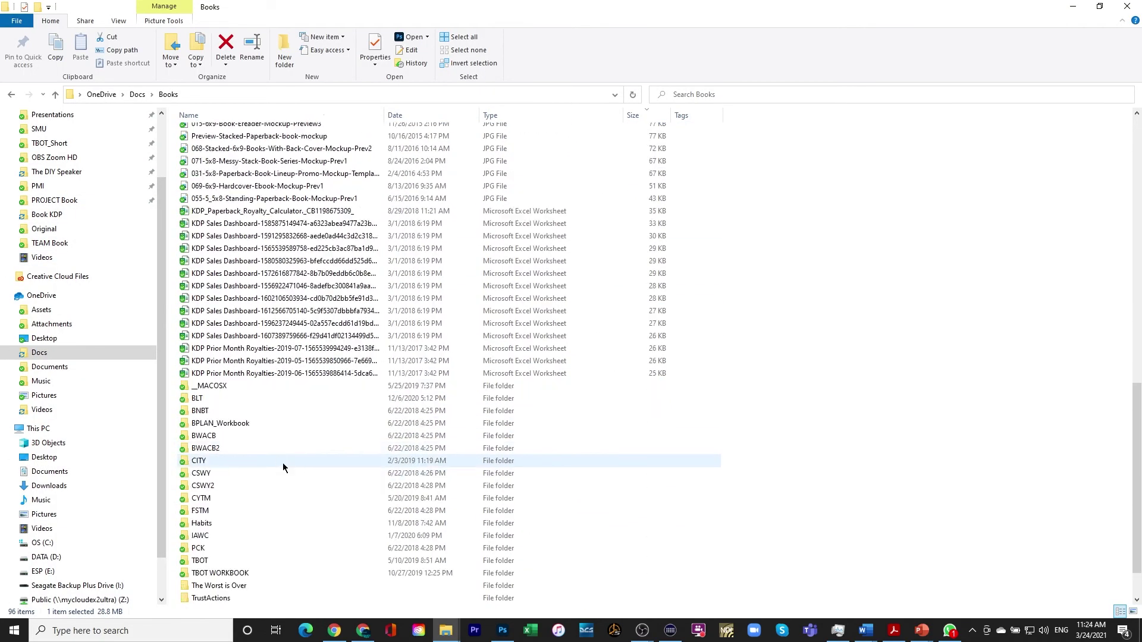
double_click(199, 412)
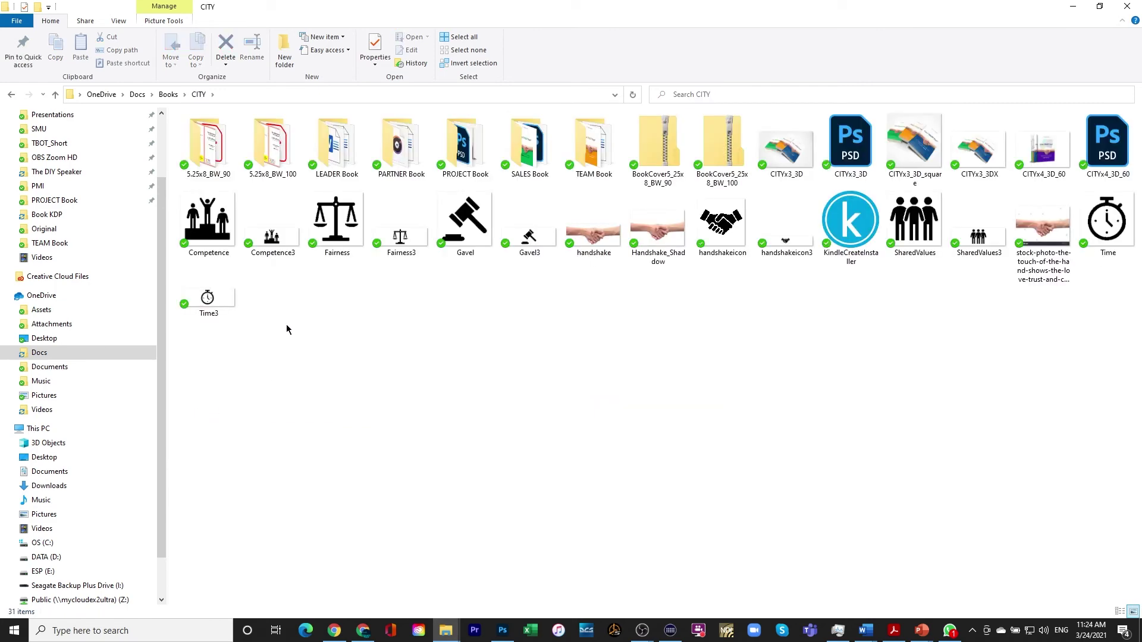
left_click(460, 154)
double_click(460, 153)
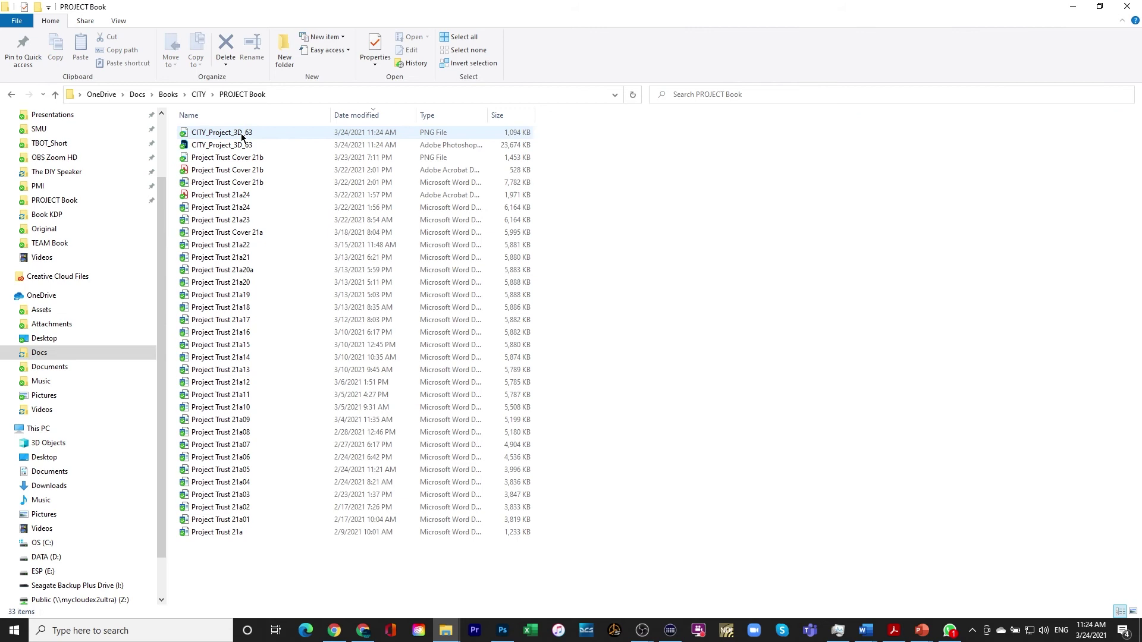
mouse_move(222, 132)
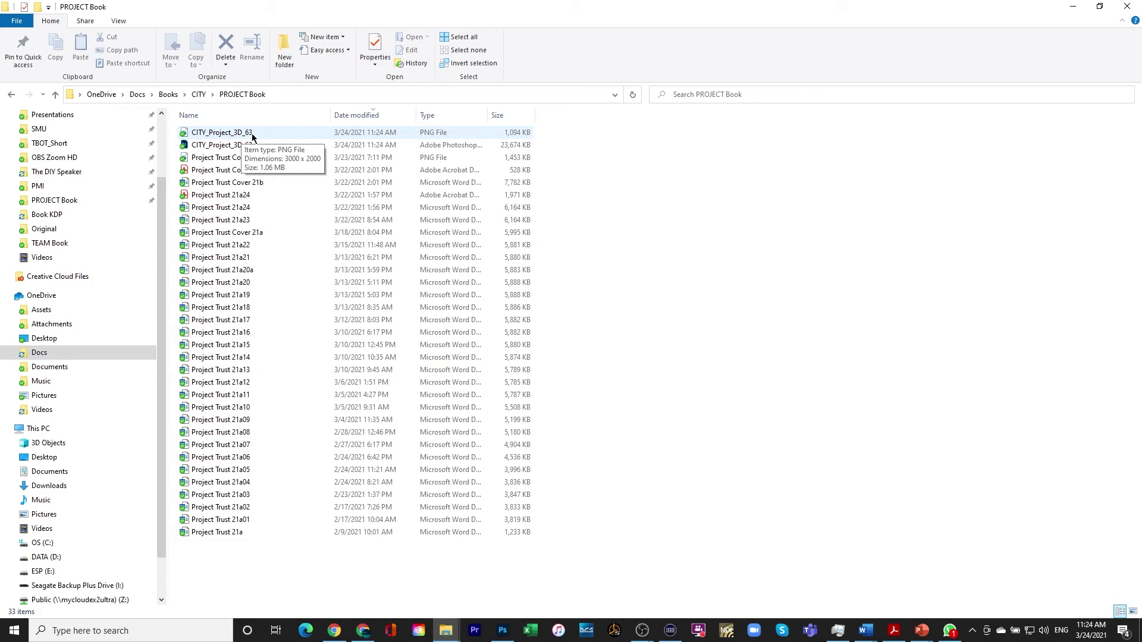
double_click(251, 133)
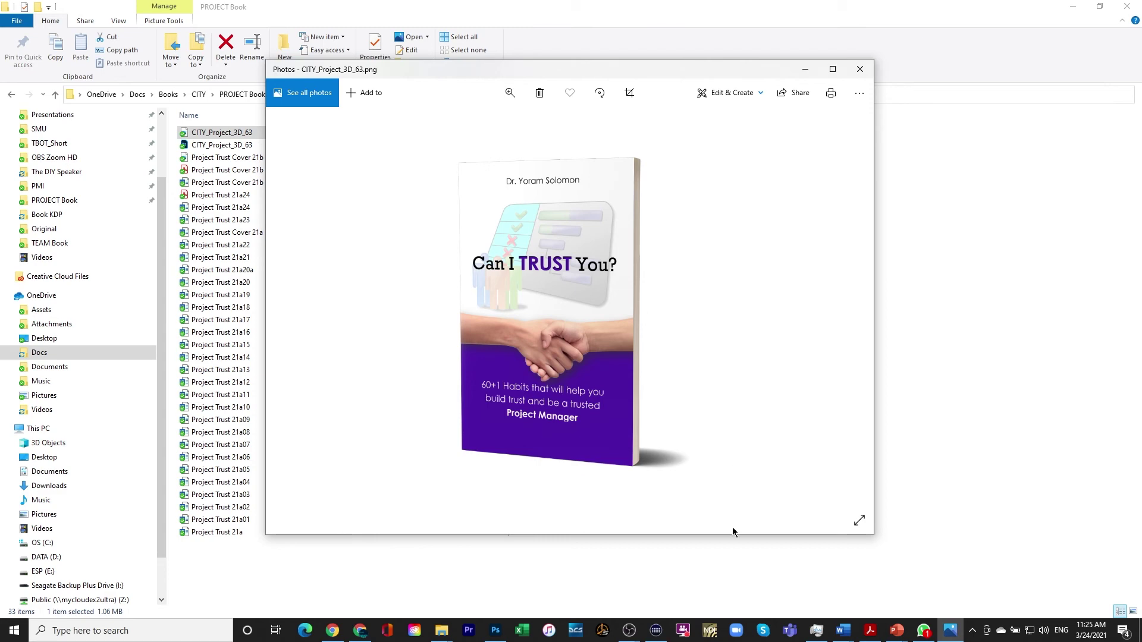
- Open wood-1130494_1920.jpg from OneDrive Assets > Pixabay and select the whole image
left_click(495, 630)
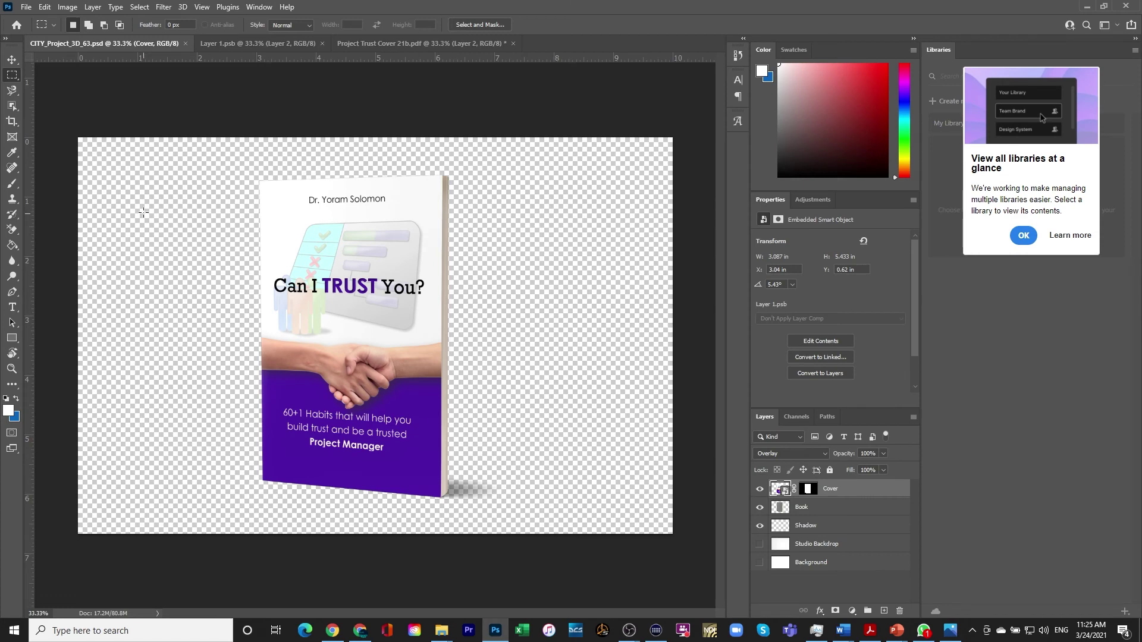
left_click(27, 7)
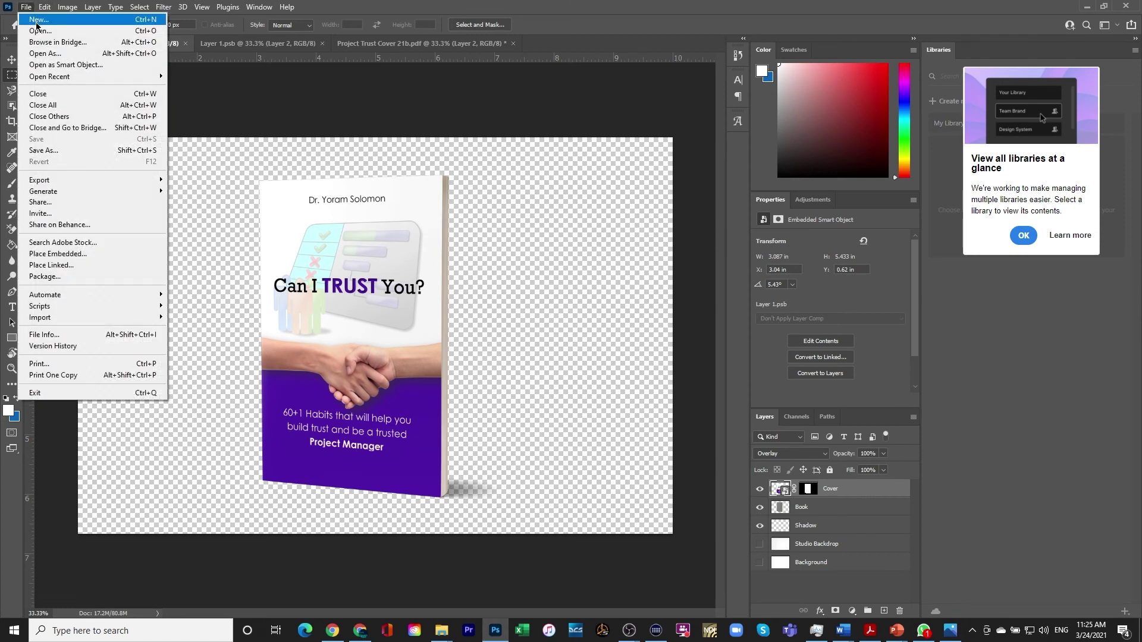
left_click(38, 32)
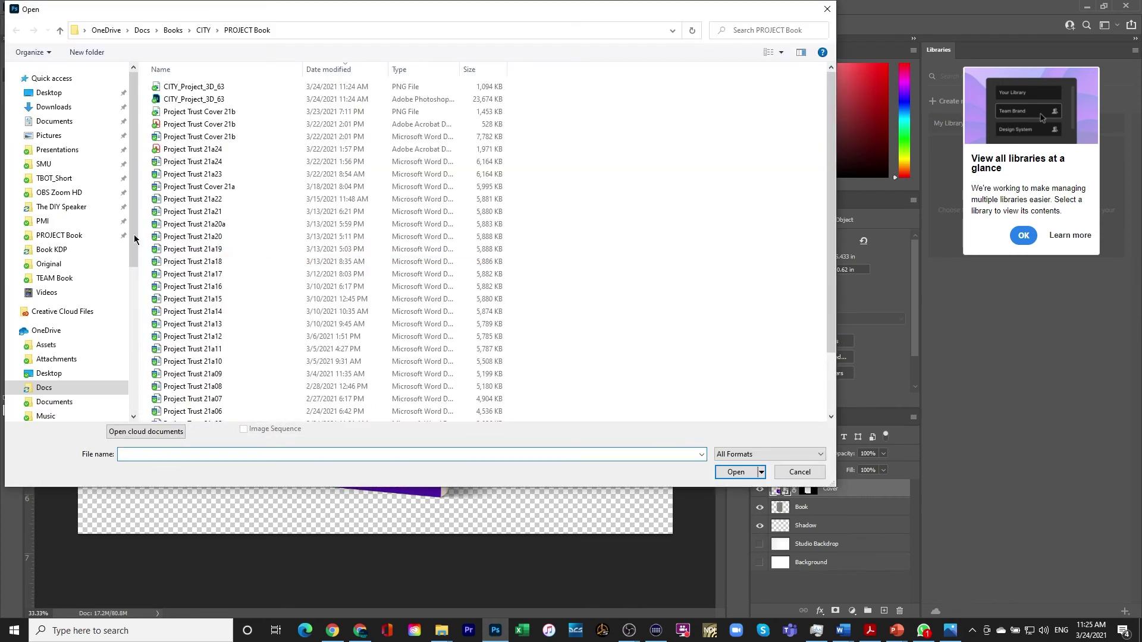
left_click(46, 345)
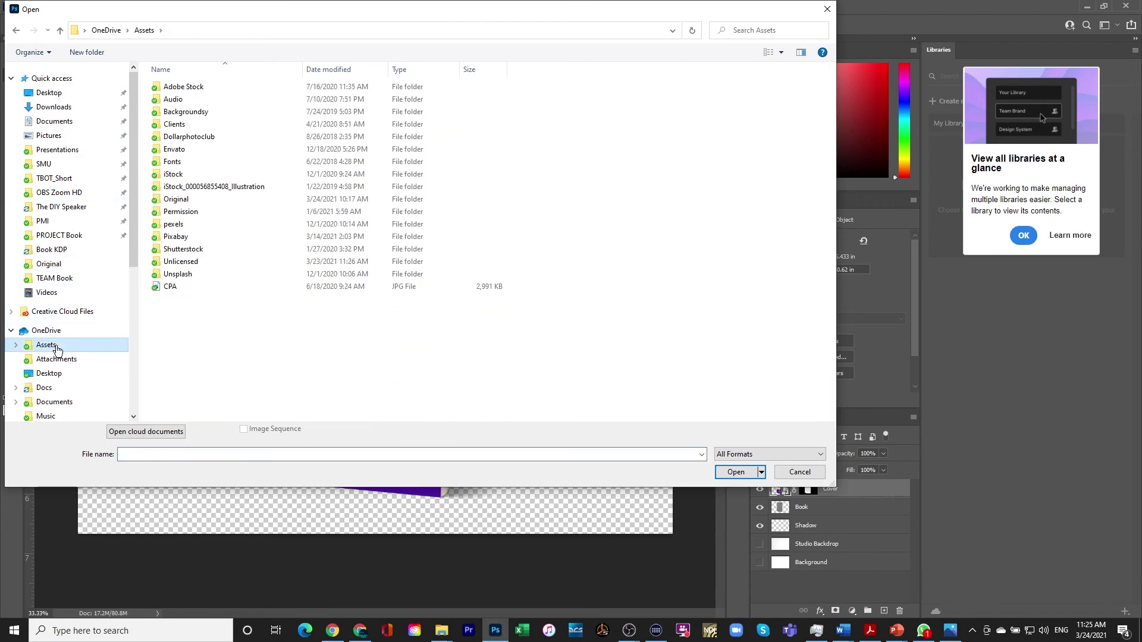
double_click(175, 236)
double_click(728, 327)
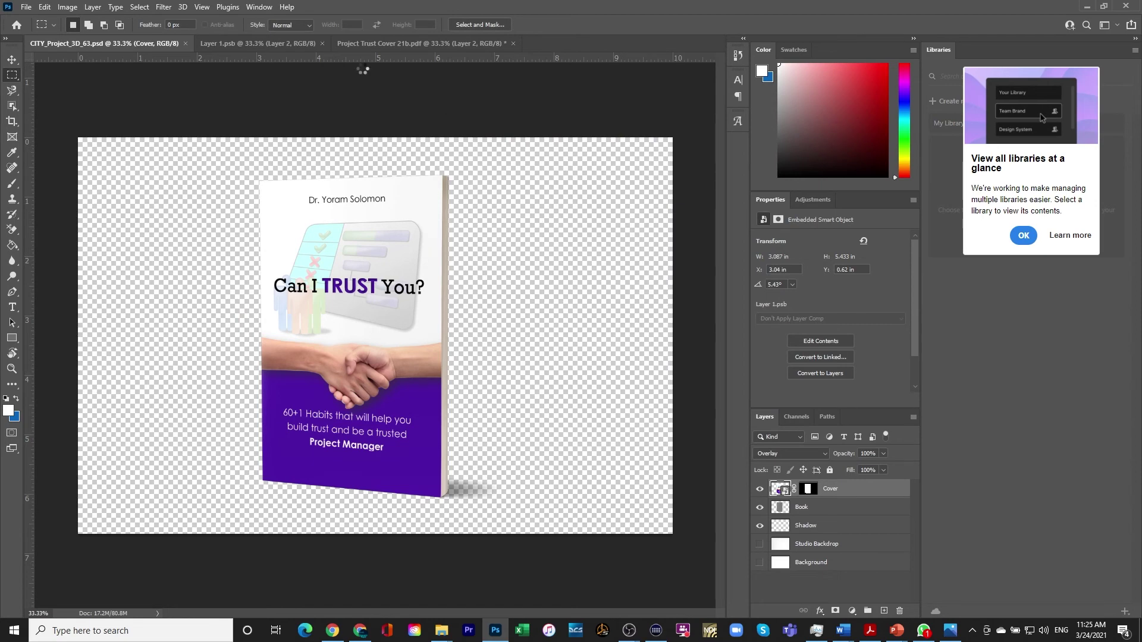
key("ctrl+a")
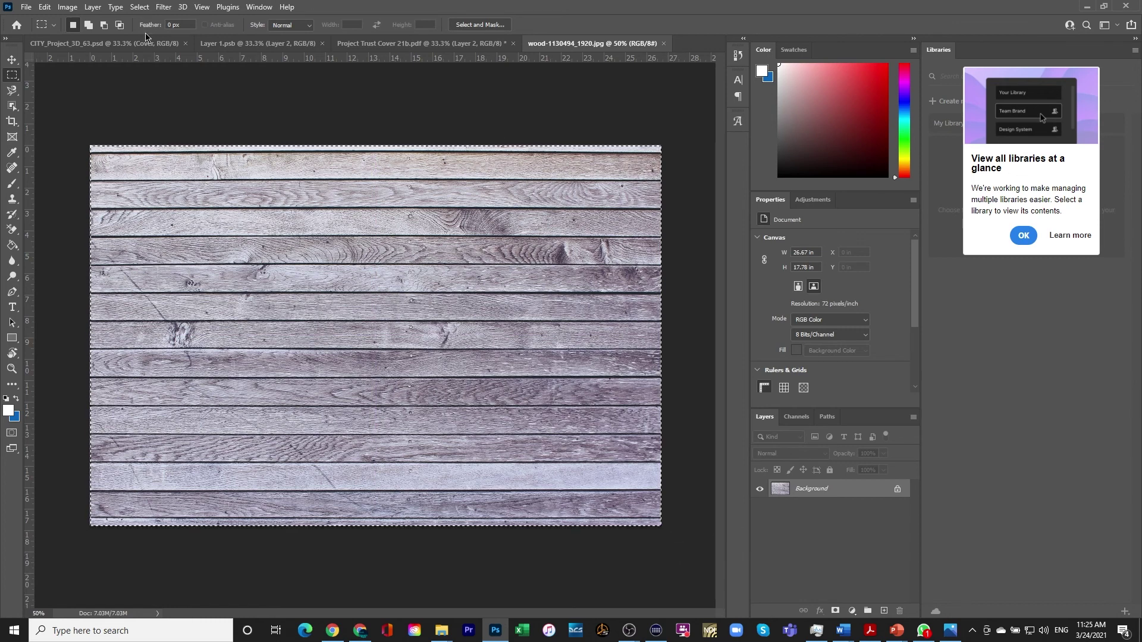
- Paste the wood into CITY_Project_3D_63.psd, scale it to the canvas, and move it to the bottom
left_click(67, 44)
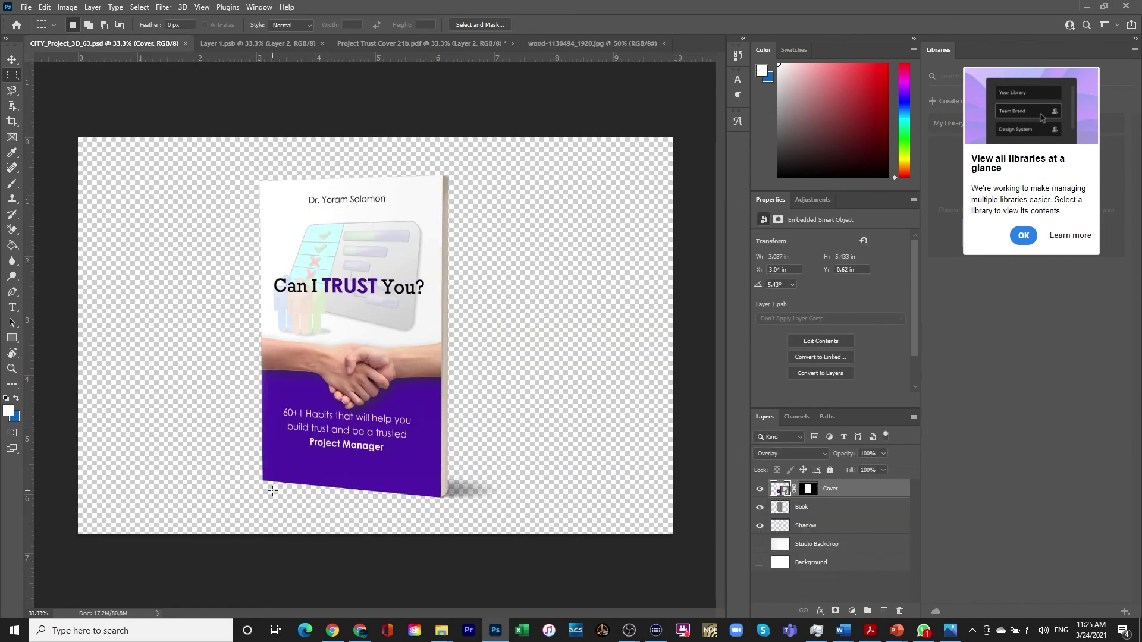
key("ctrl+v")
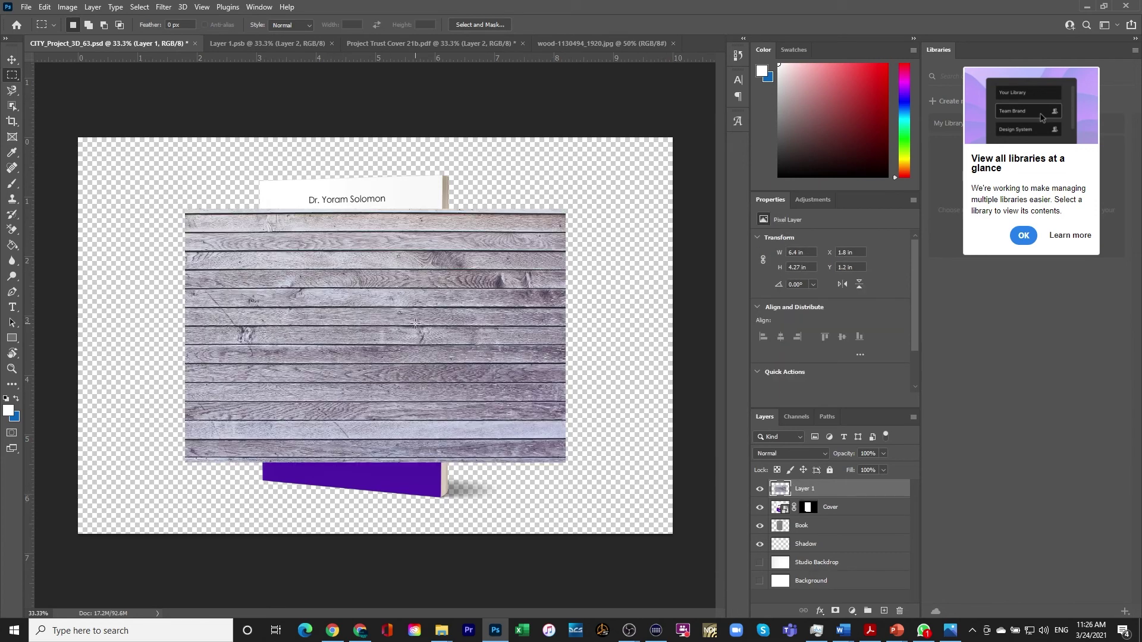
key("ctrl+t")
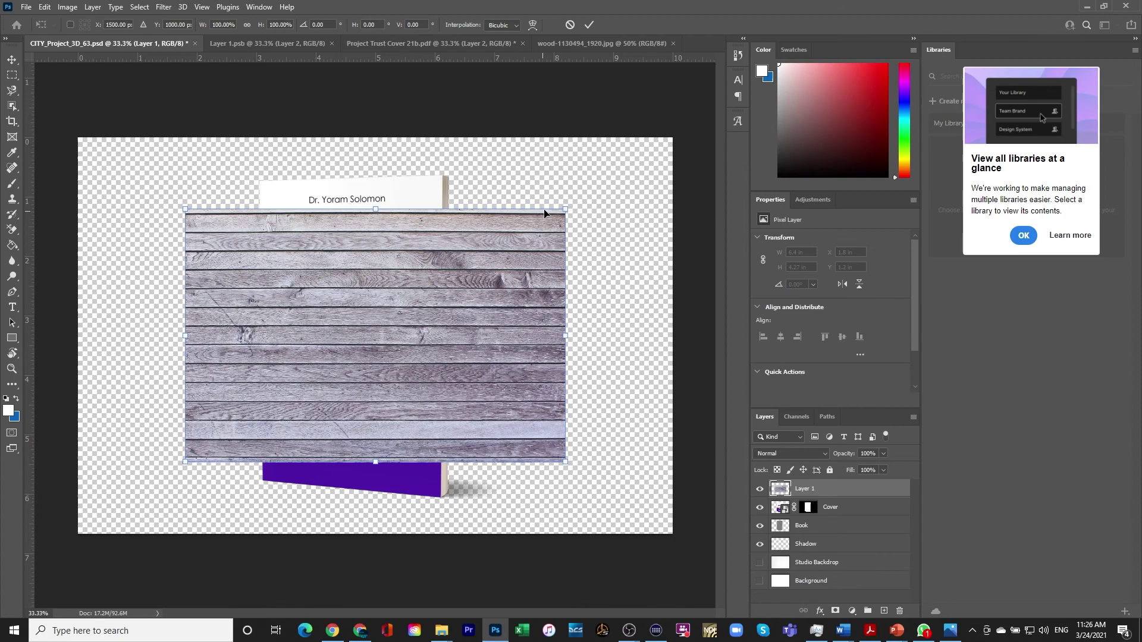
mouse_move(566, 209)
left_mouse_down()
mouse_move(644, 168)
mouse_move(684, 127)
mouse_move(648, 169)
mouse_move(674, 136)
left_mouse_up()
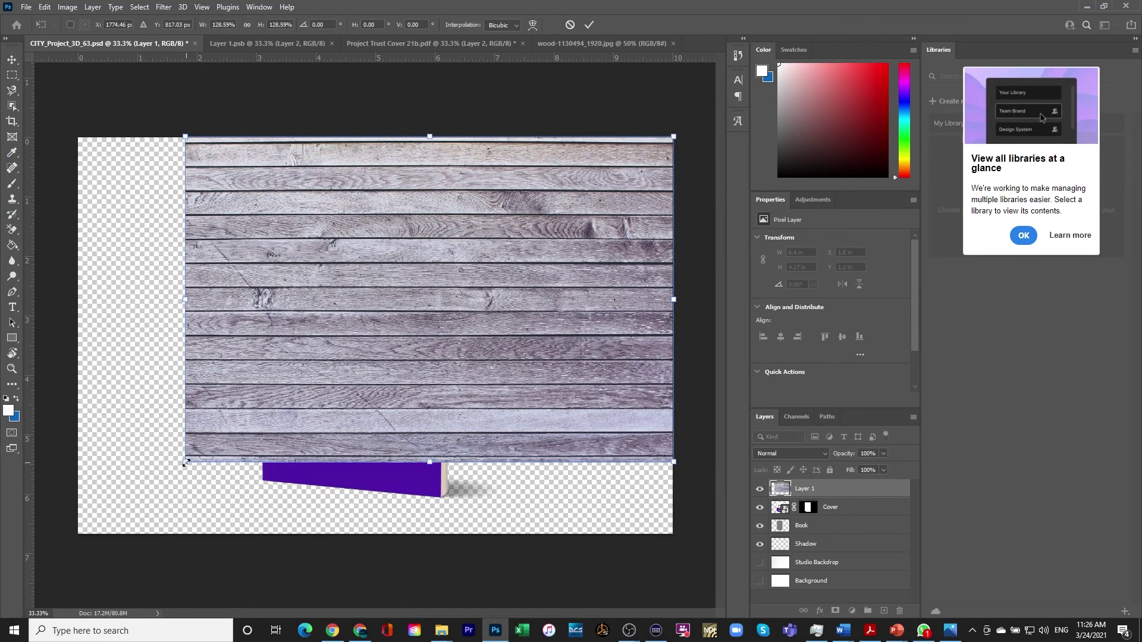
left_click_drag(185, 462, 76, 534)
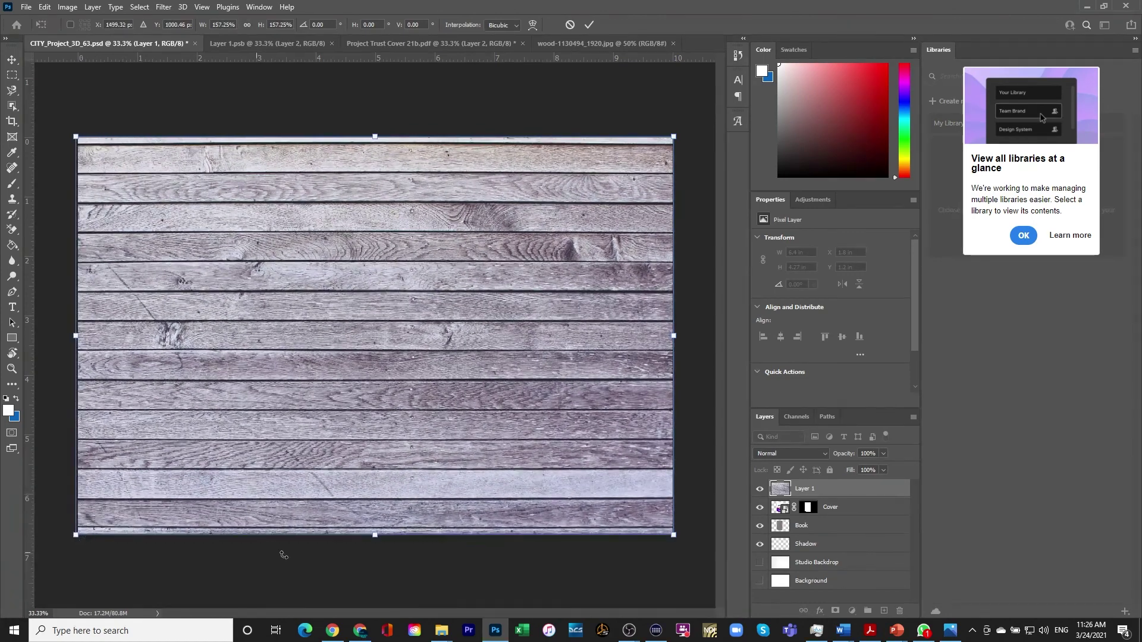
left_click(588, 26)
left_click_drag(799, 491, 809, 596)
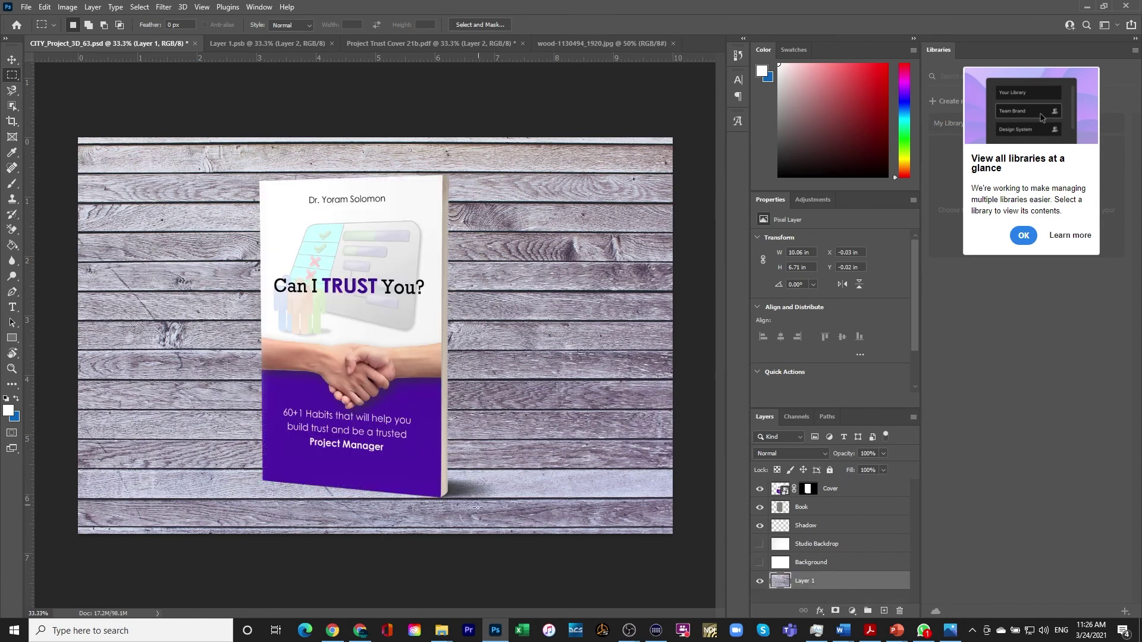